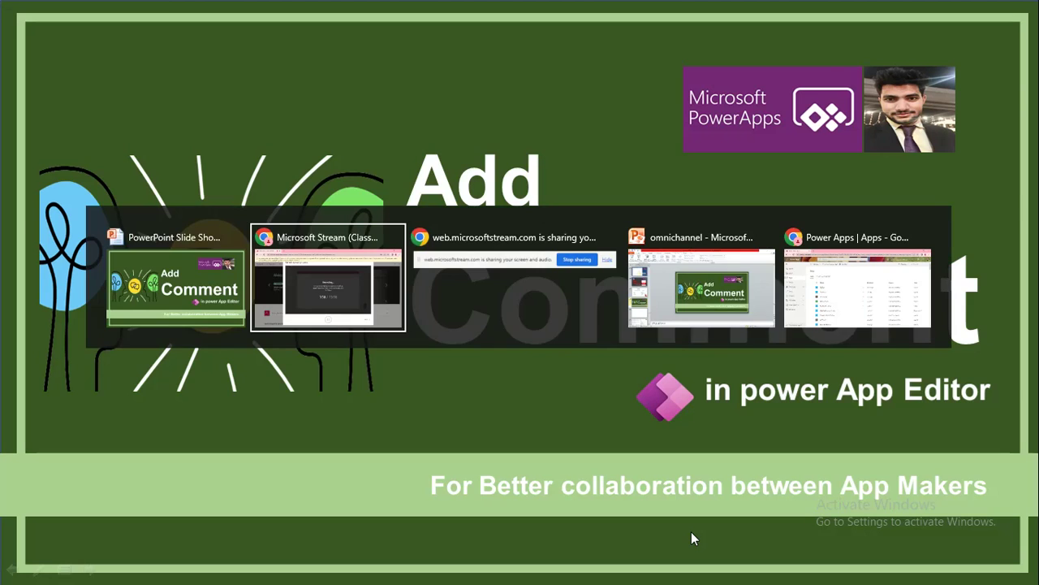
- Start a blank tablet canvas app named TestComment and dismiss the studio's welcome message
key(Tab)
key(Tab)
key(Tab)
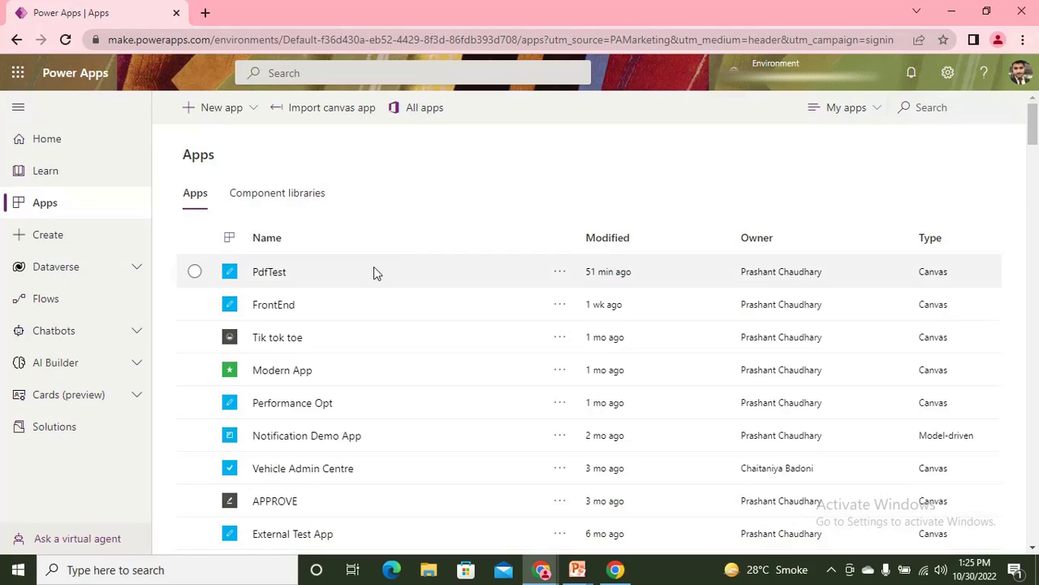
click(243, 113)
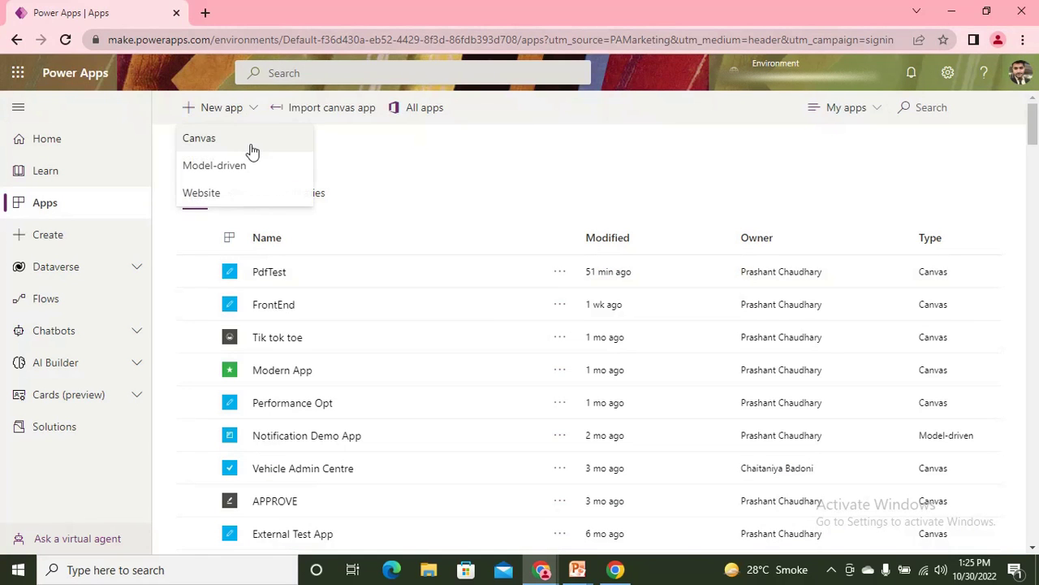
click(248, 143)
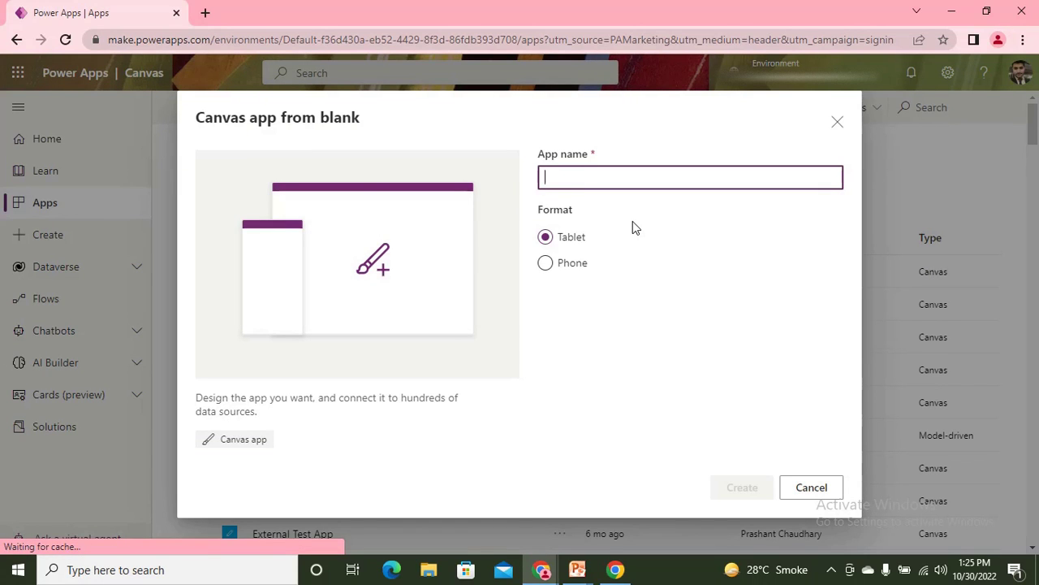
text(YTest)
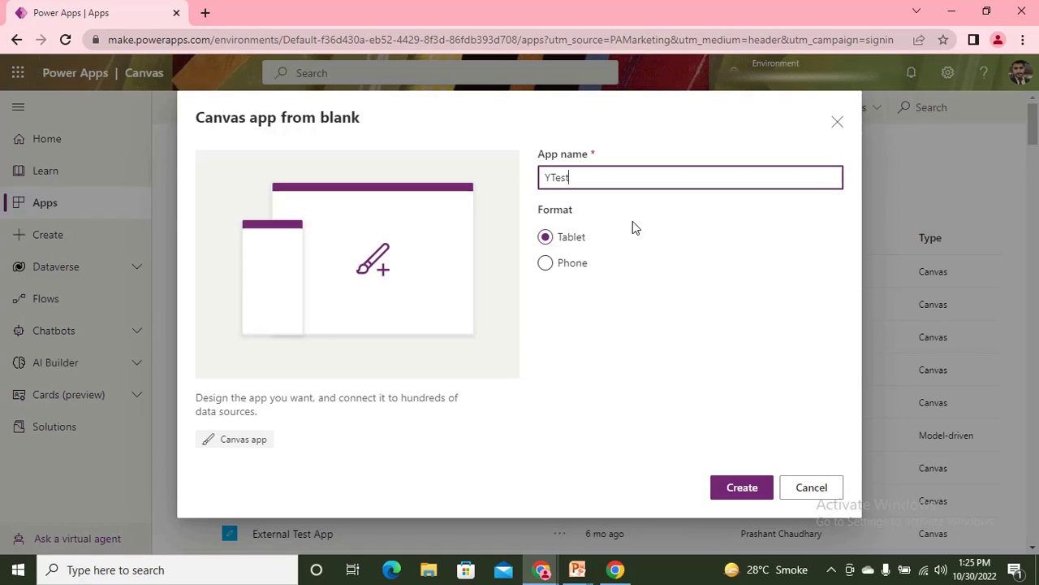
key(BackSpace)
key(BackSpace)
key(BackSpace)
key(BackSpace)
text(Tes)
text(tComment)
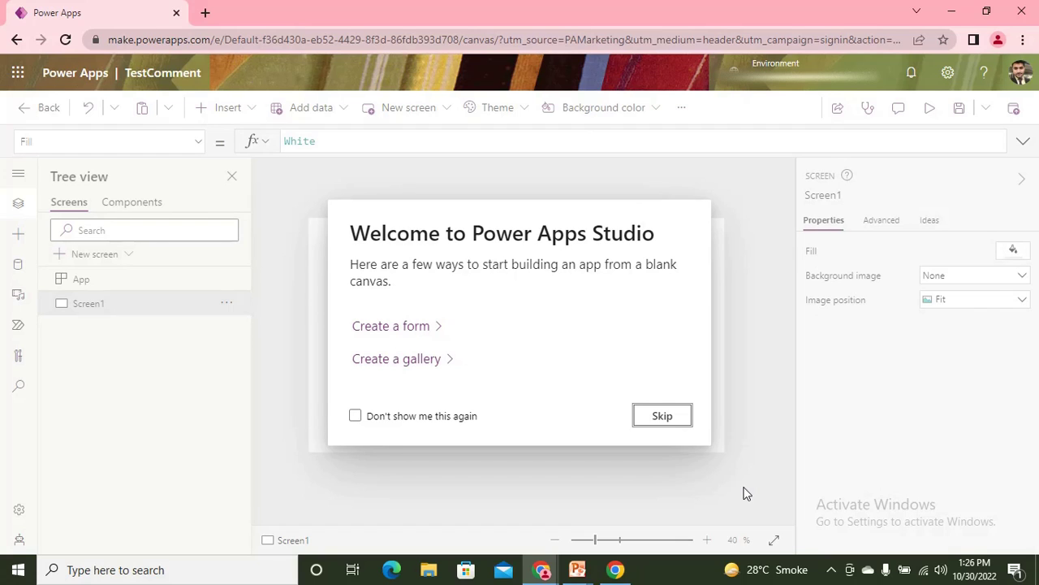
click(663, 416)
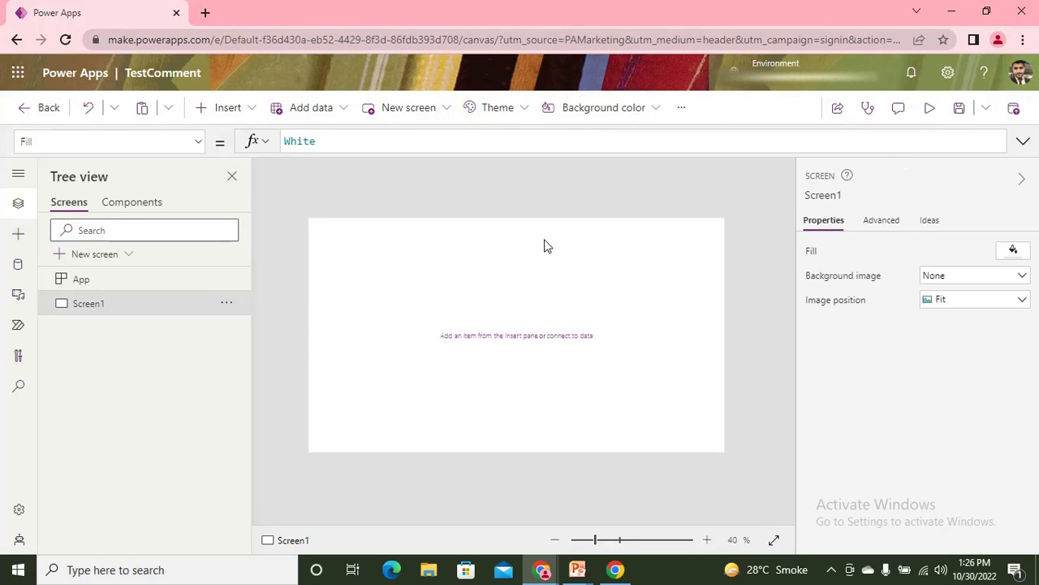
- Check the Comments pane, then save the app as TestComment so comments become available
click(900, 108)
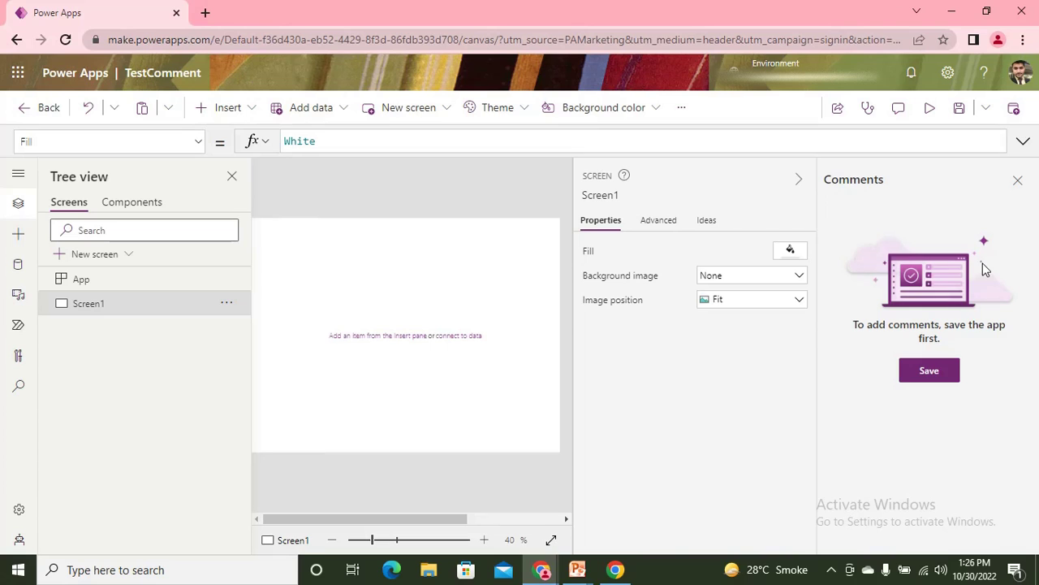
click(1019, 181)
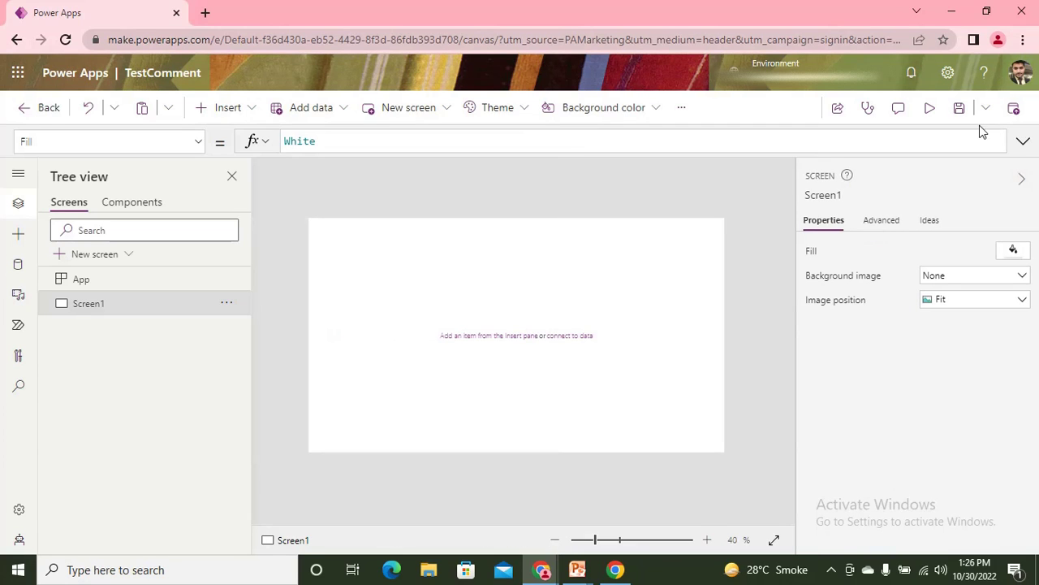
click(961, 108)
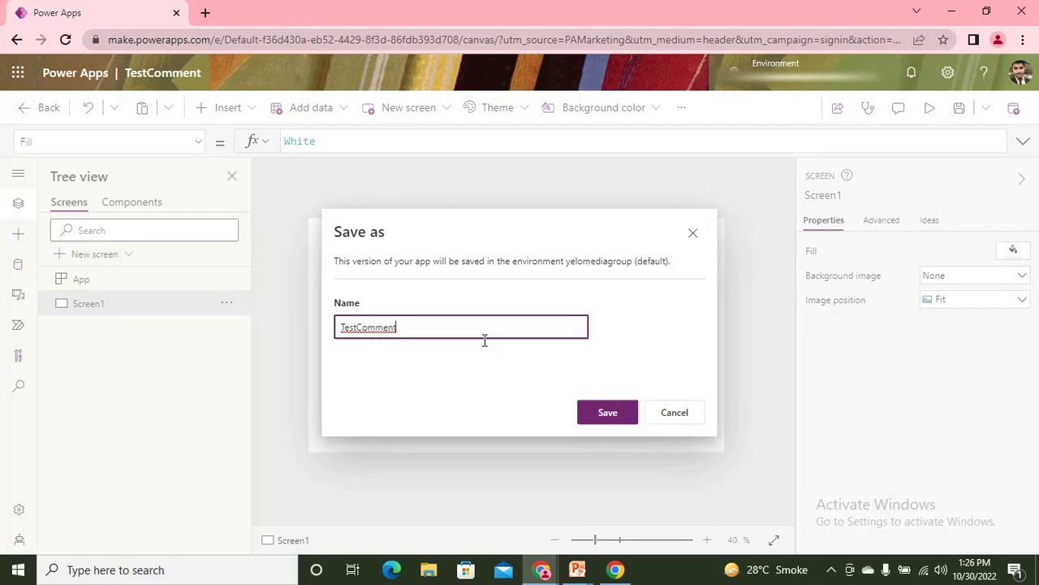
click(608, 411)
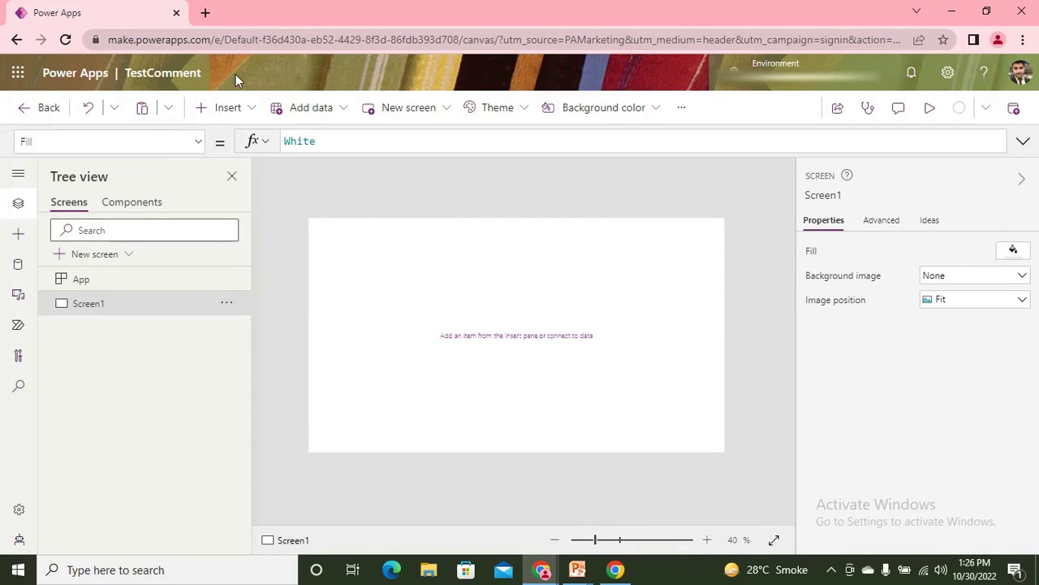
- Insert Button1 on Screen1 and resize it to 220 by 120
click(235, 108)
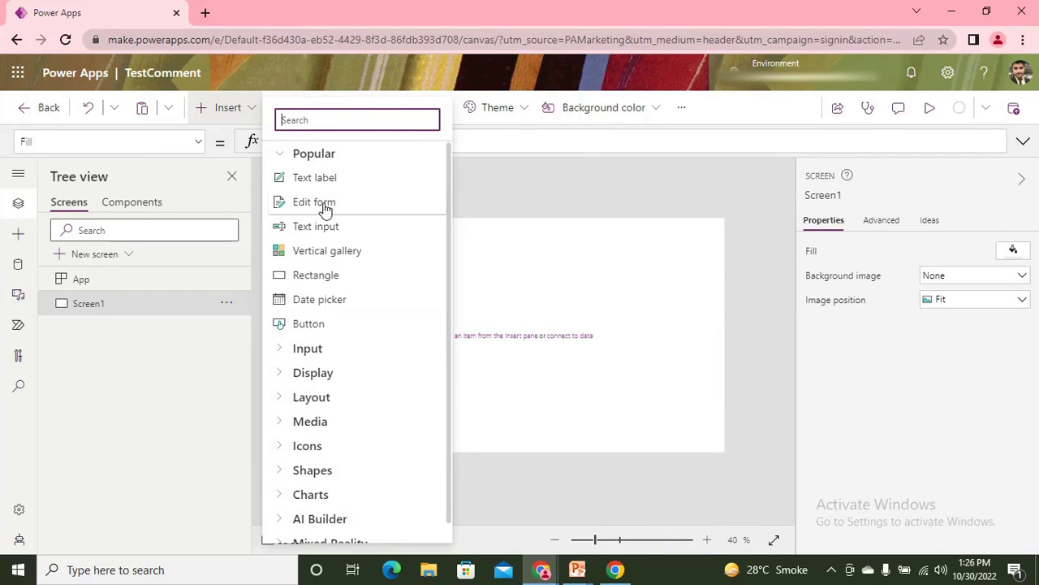
click(309, 323)
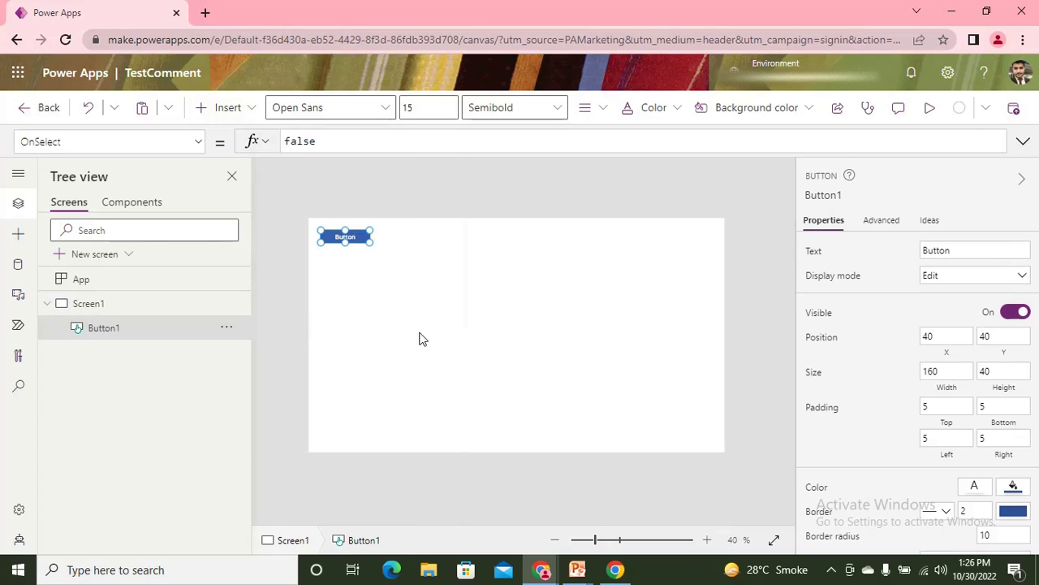
drag(373, 244, 391, 267)
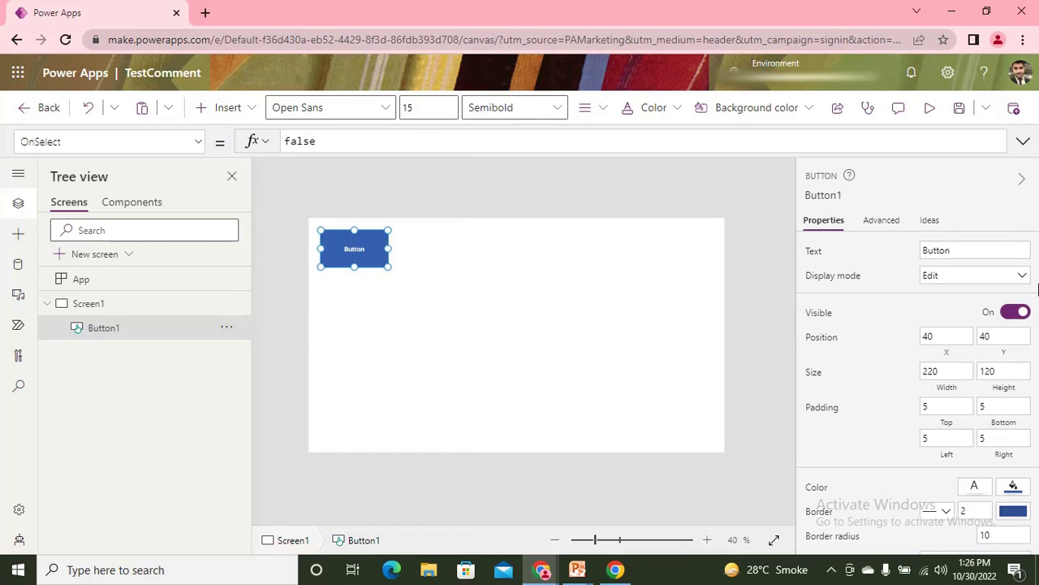
click(978, 253)
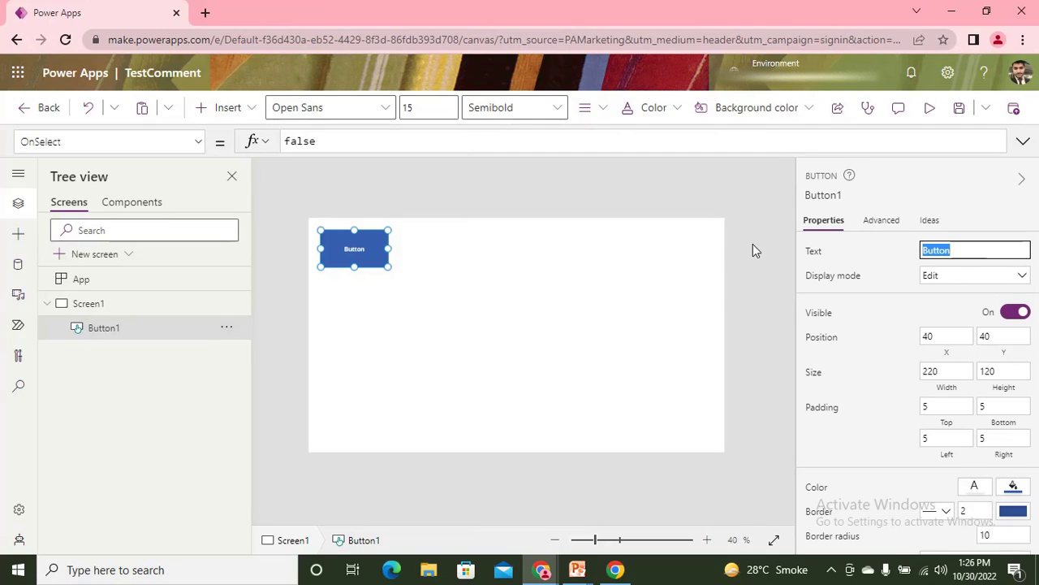
- Reselect Button1 in the Tree view and bring up its actions menu
click(477, 284)
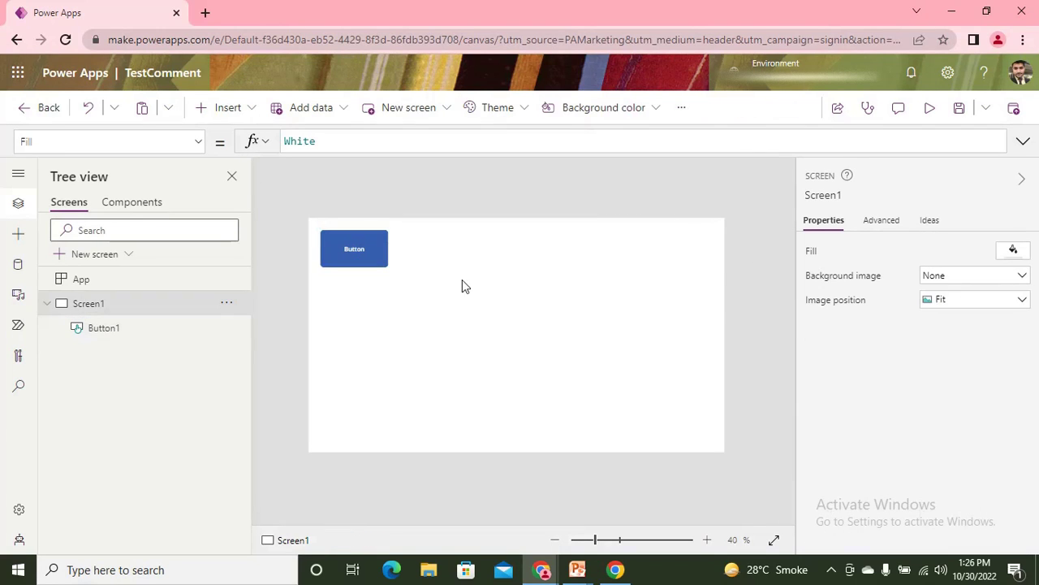
click(126, 329)
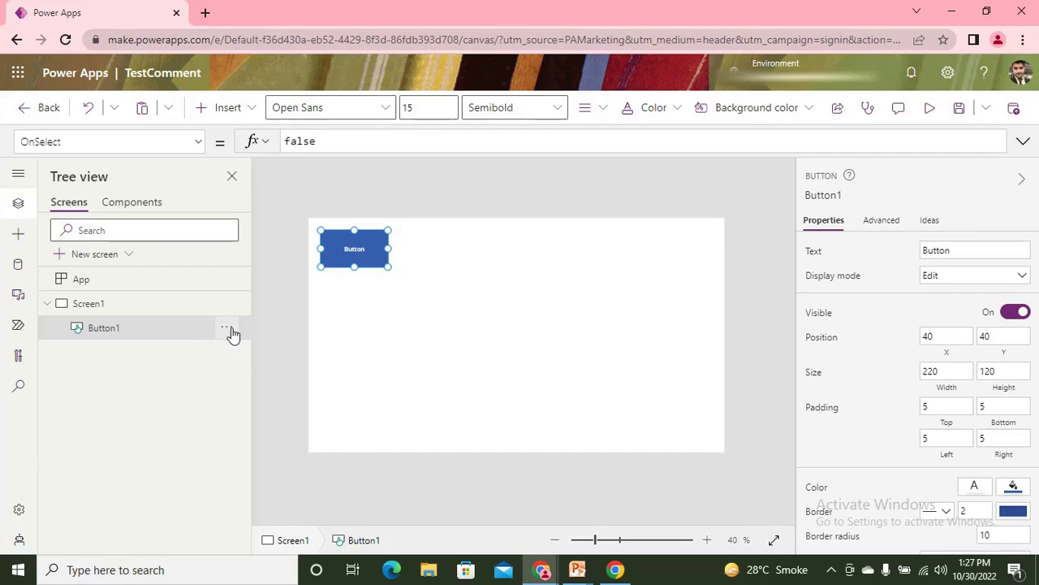
click(226, 327)
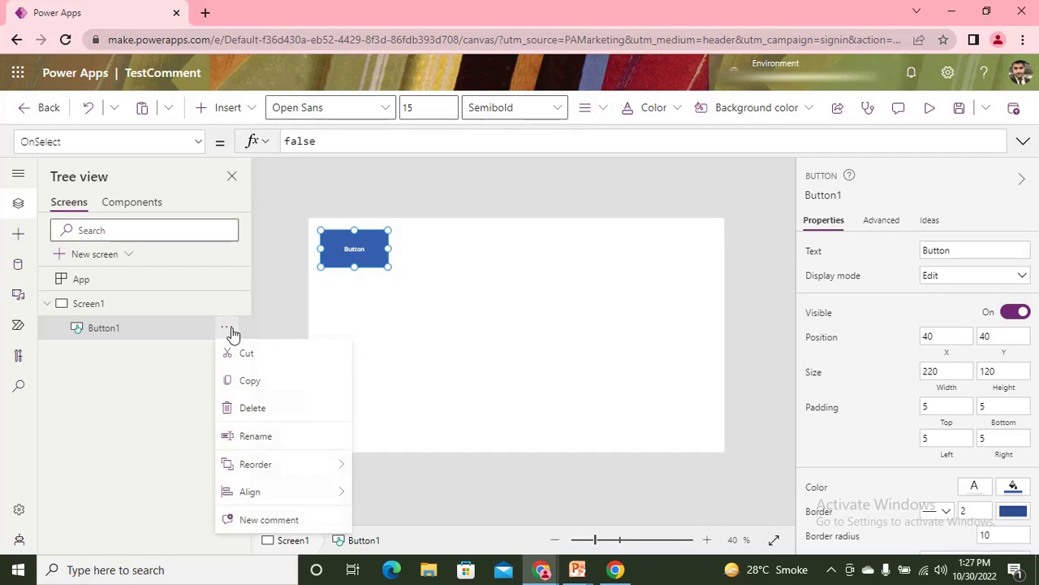
- Post a comment on Button1 saying it sends the user to the next screen, and start a reply
click(268, 519)
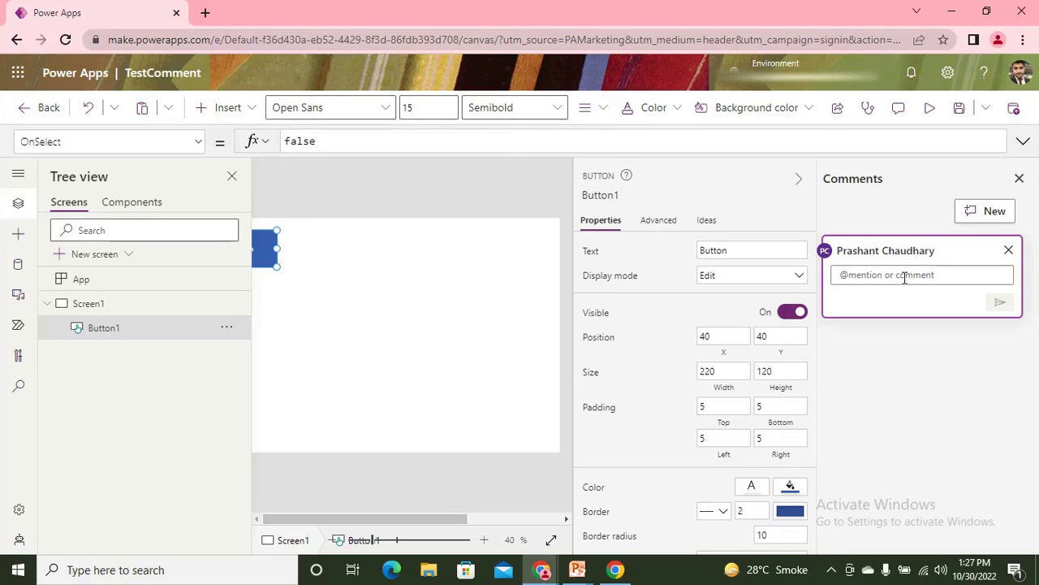
text(This )
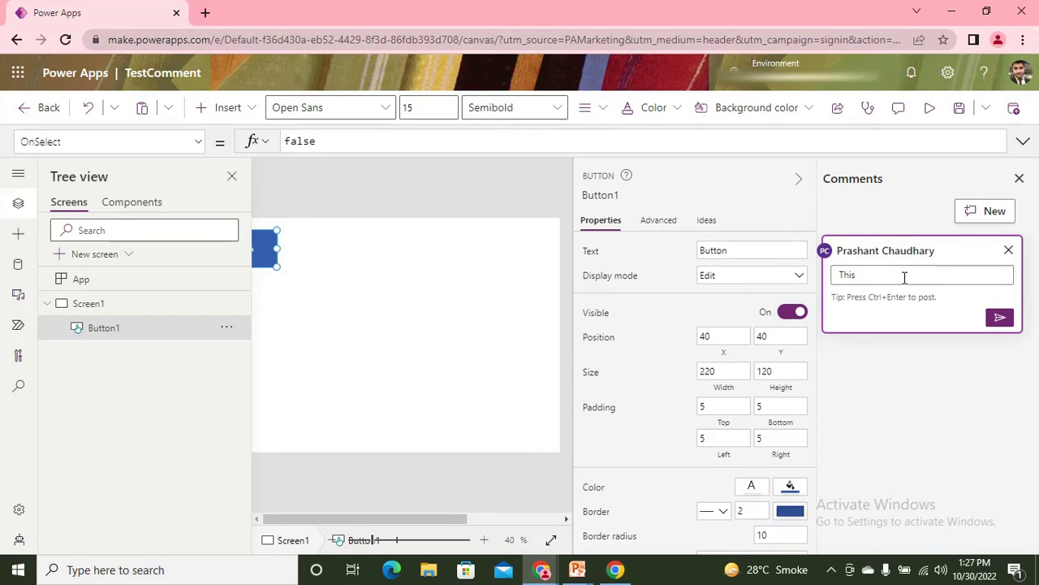
text(Buto)
text(ton will be use)
text(d to )
text(send user)
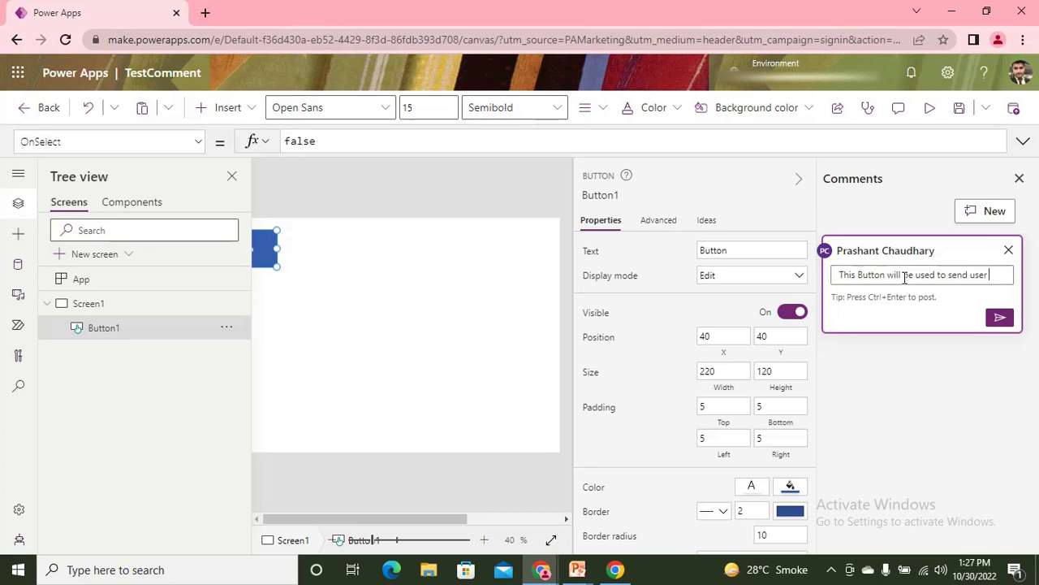
text( into Next)
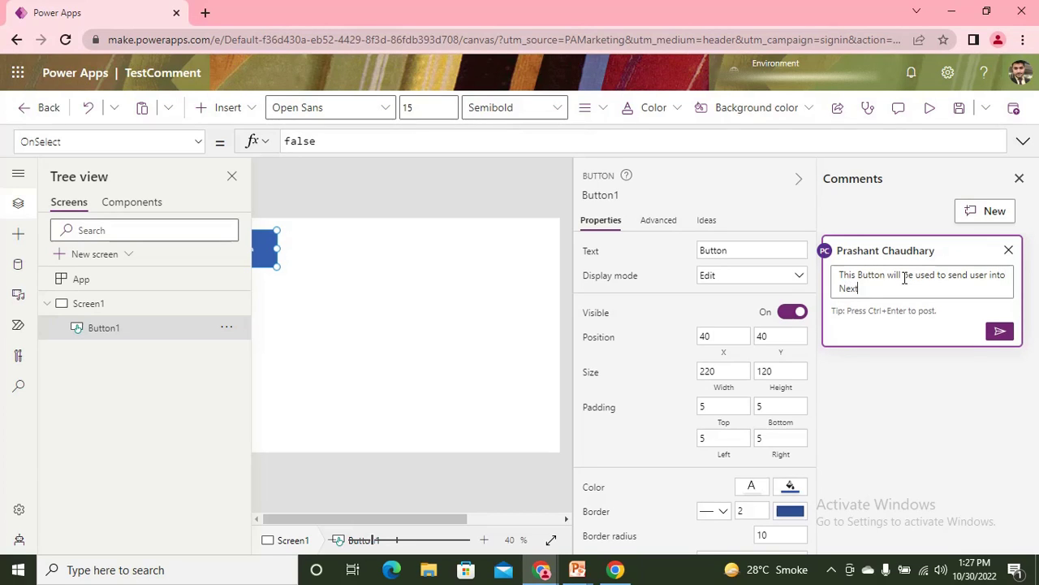
text( Screen)
click(1000, 331)
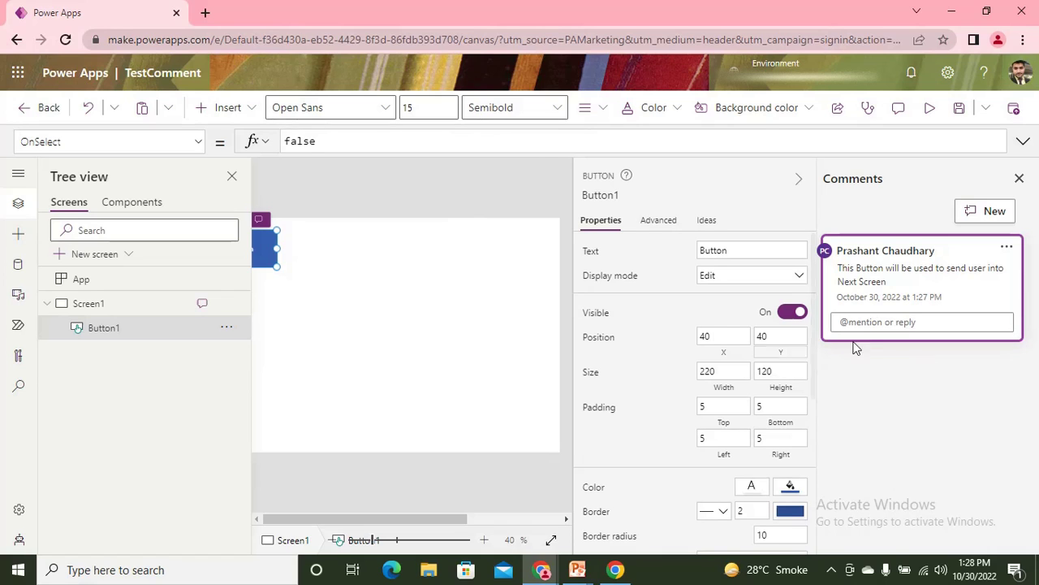
click(908, 323)
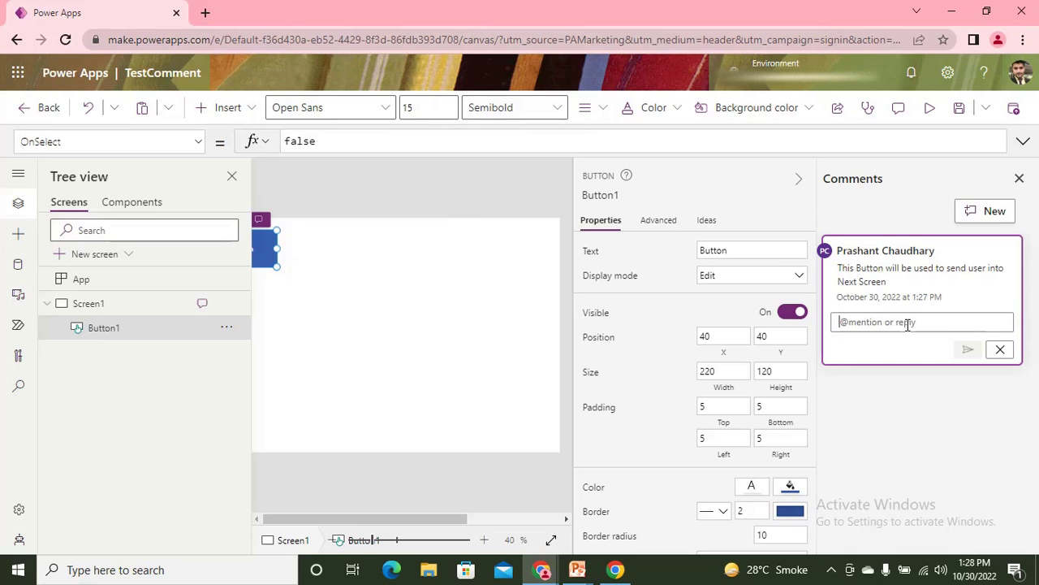
text(@pras)
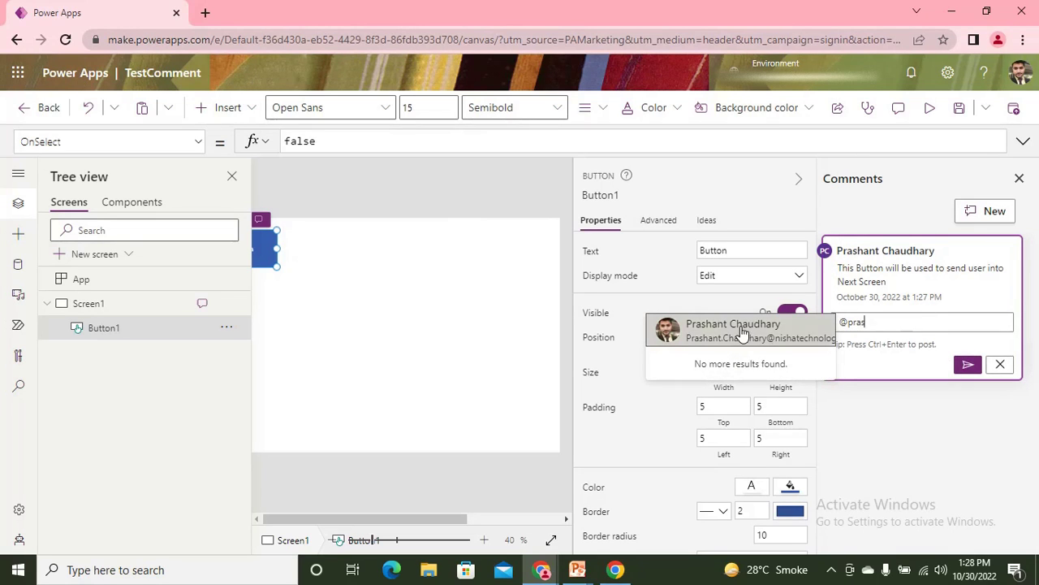
click(734, 329)
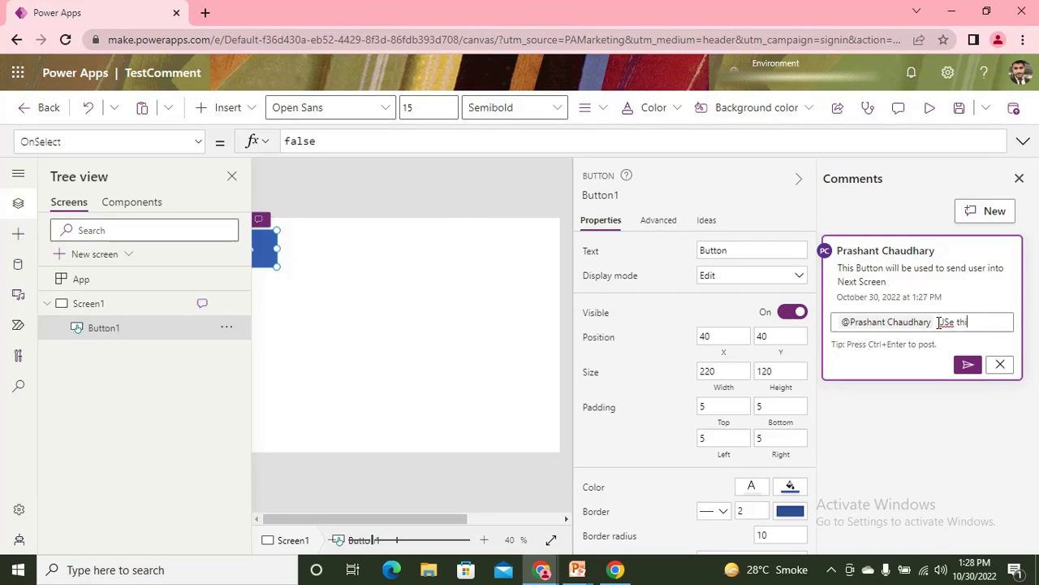
text(s button )
text(p)
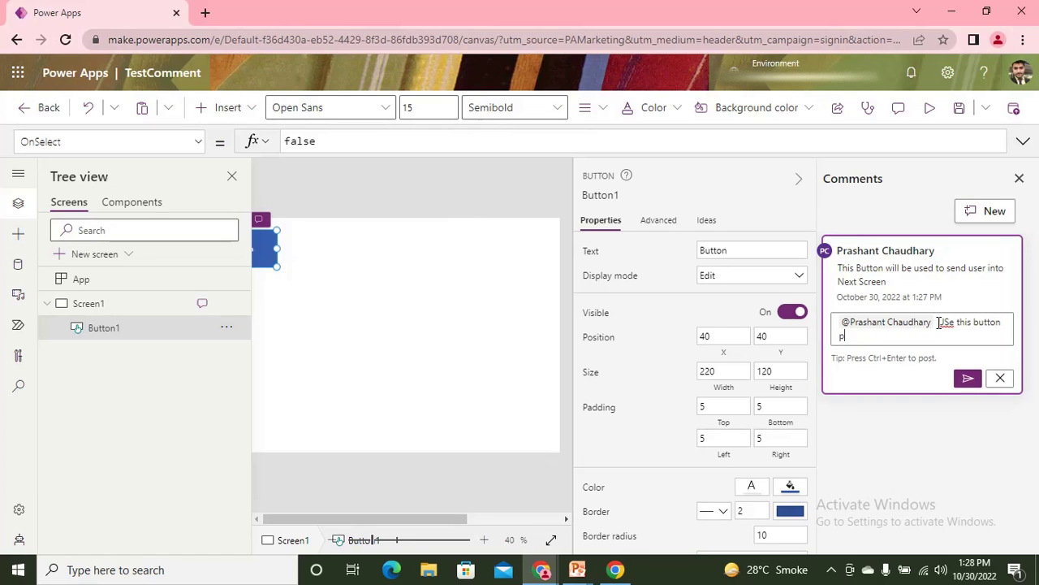
text(ropert)
text(ies in your scr)
text(een)
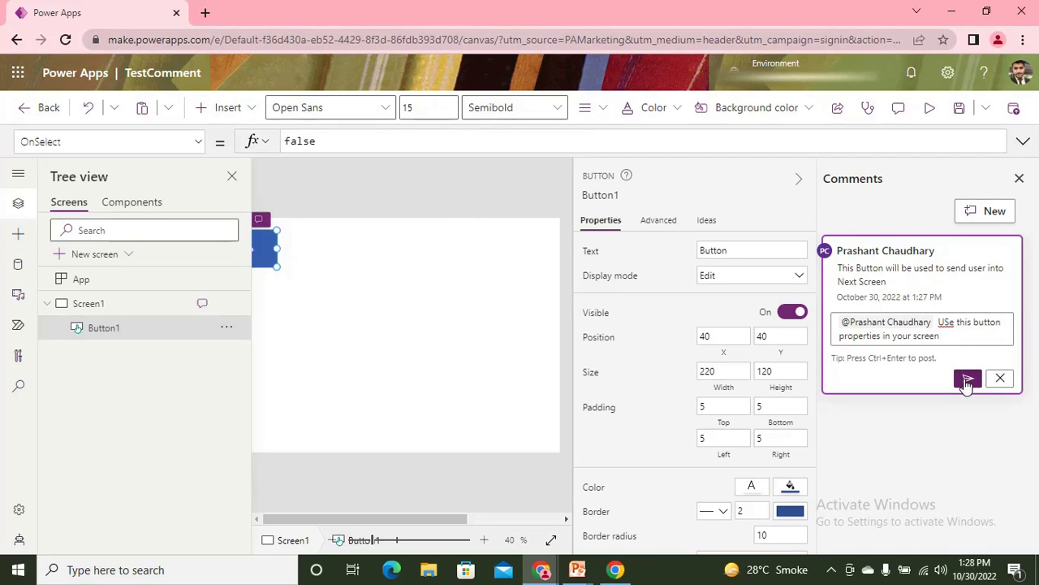
click(967, 378)
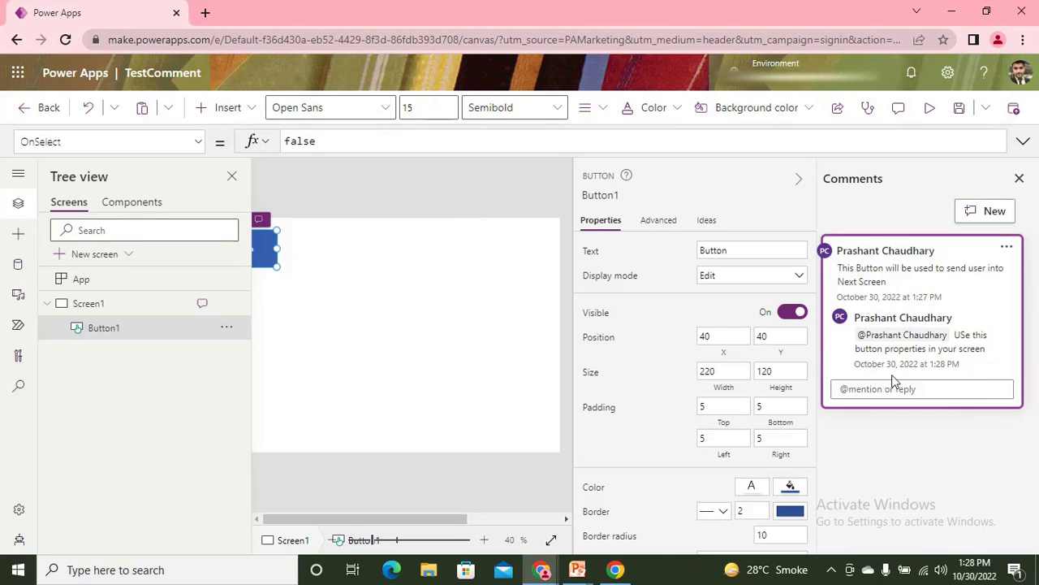
click(1019, 177)
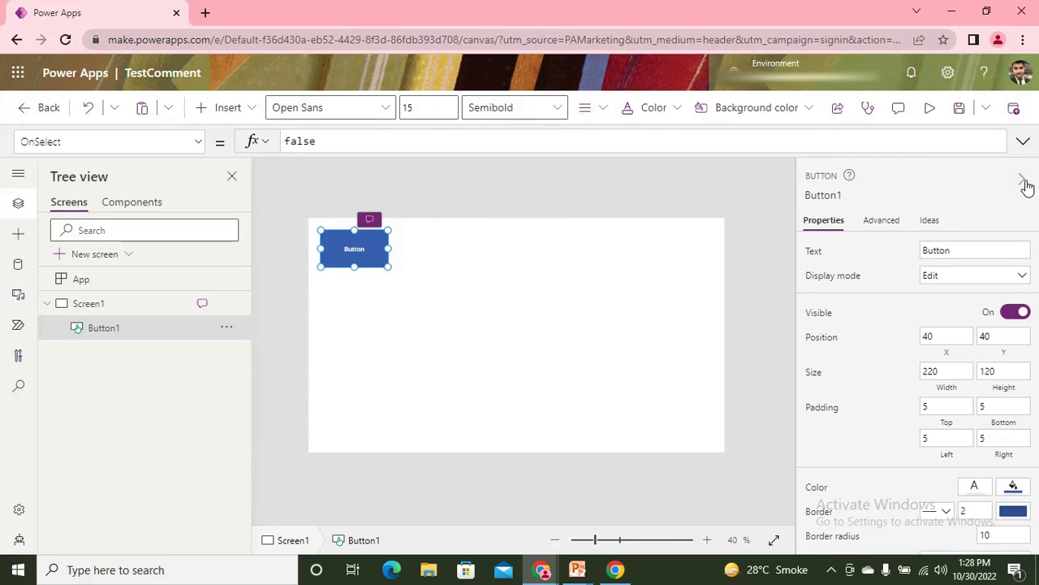
click(1025, 180)
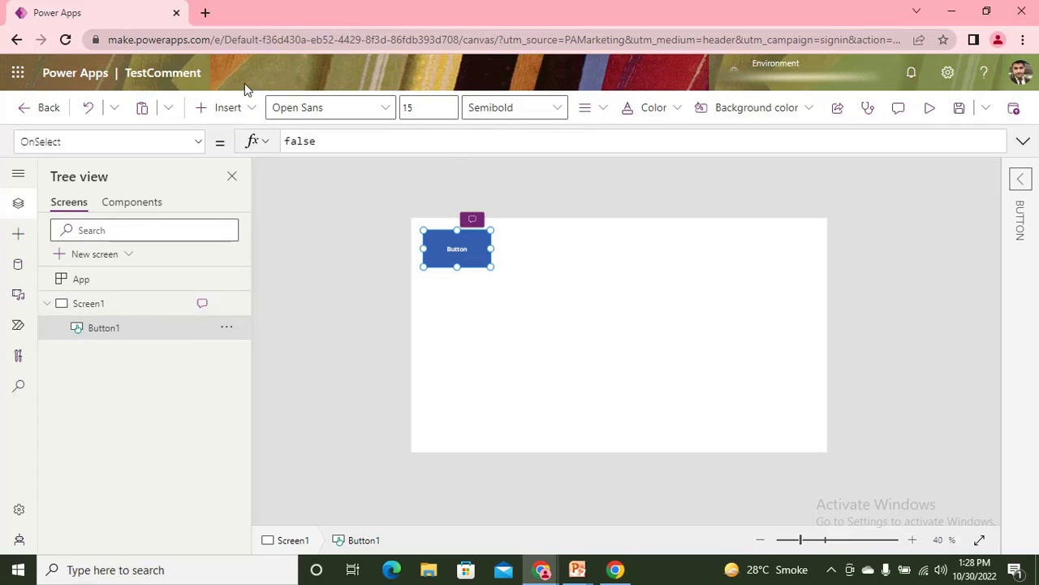
- Add a date picker to Screen1 and move it right of the button
click(235, 108)
click(334, 299)
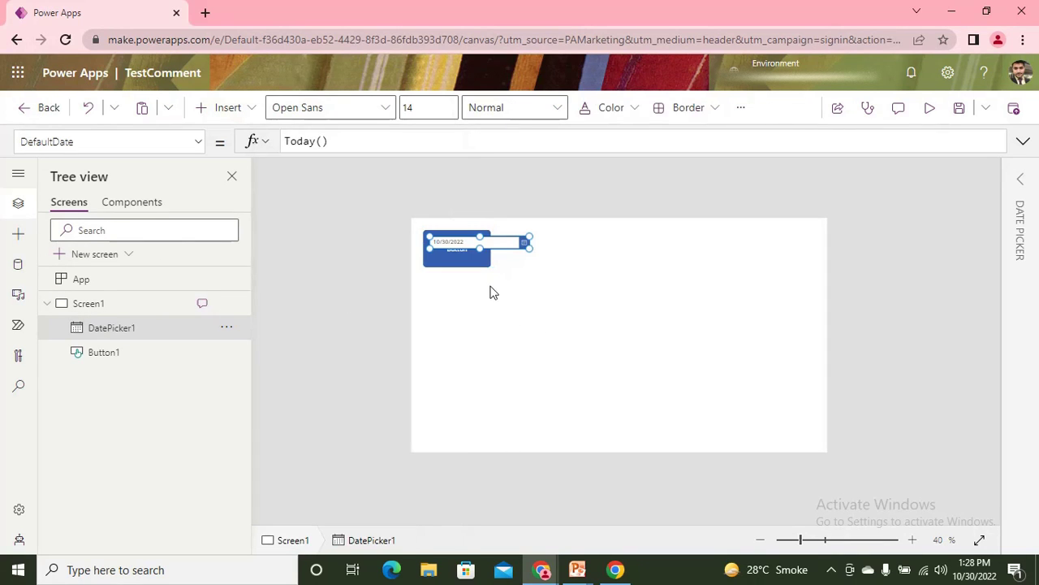
mouse_move(507, 243)
mouse_down()
mouse_move(601, 246)
mouse_move(634, 268)
mouse_up()
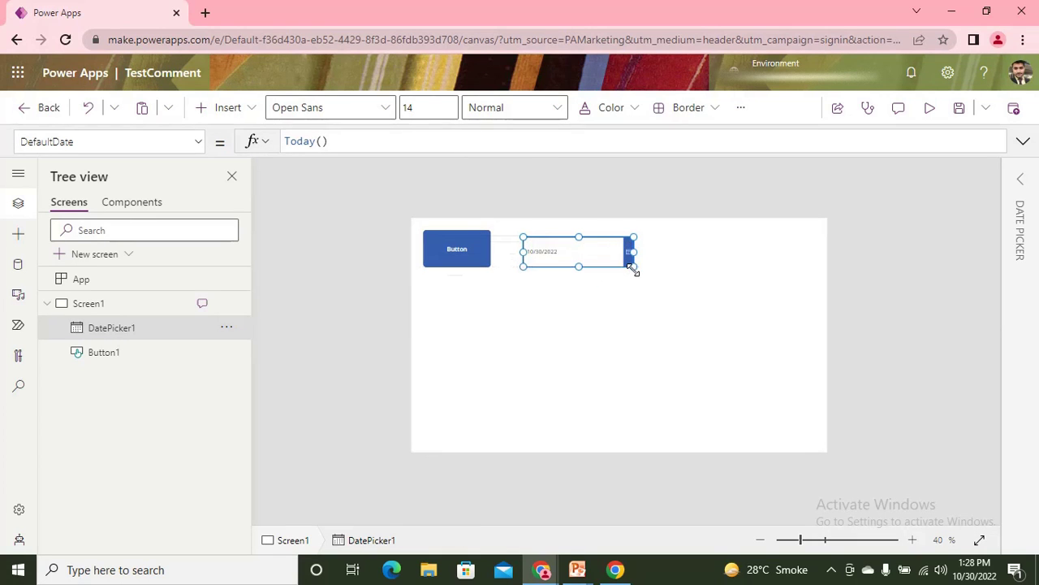
- Add a text input below the button and bring up TextInput1's actions
click(235, 107)
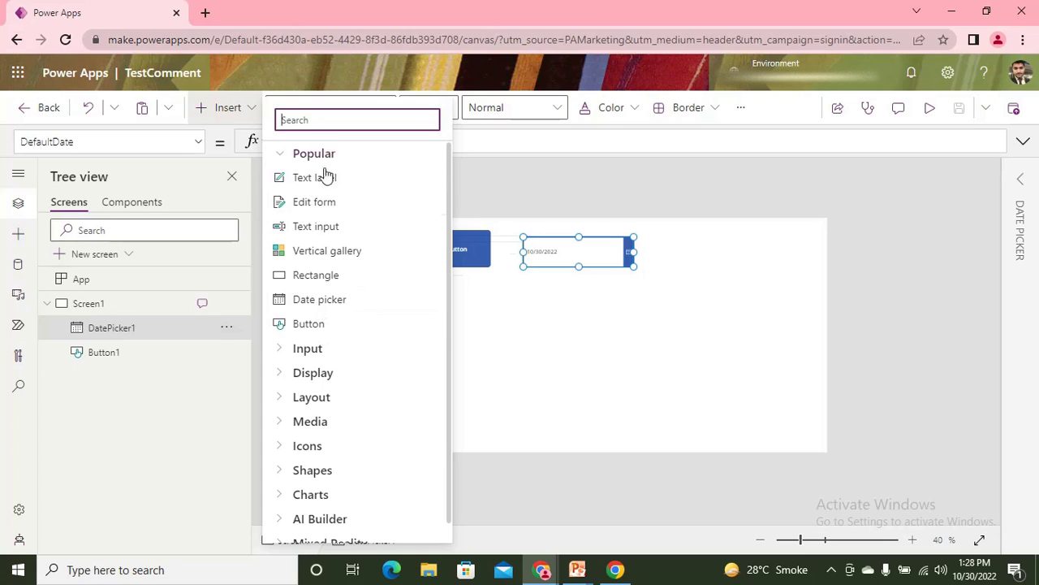
click(316, 226)
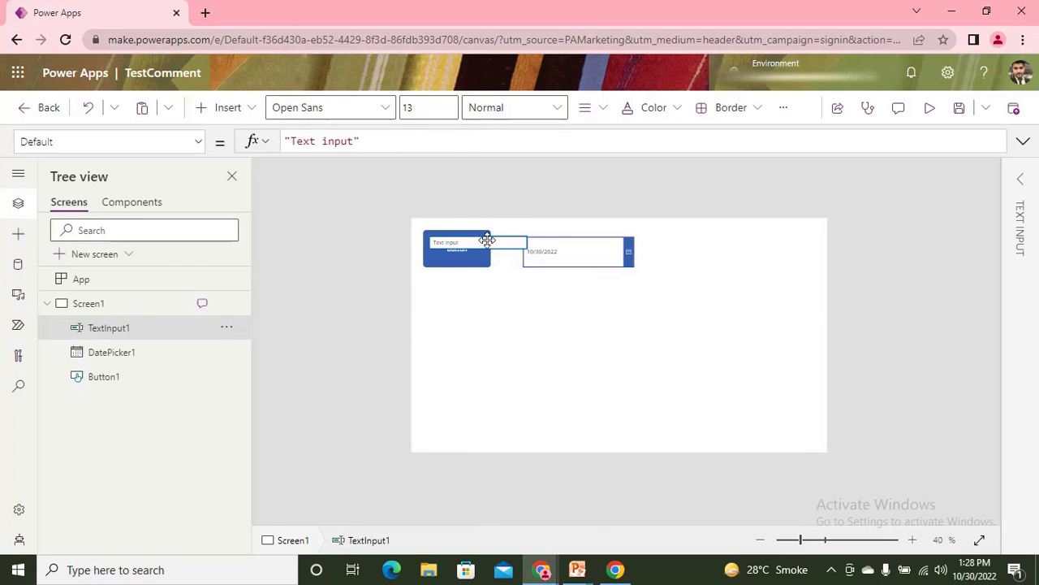
mouse_move(487, 241)
mouse_down()
mouse_move(486, 288)
mouse_move(636, 326)
mouse_up()
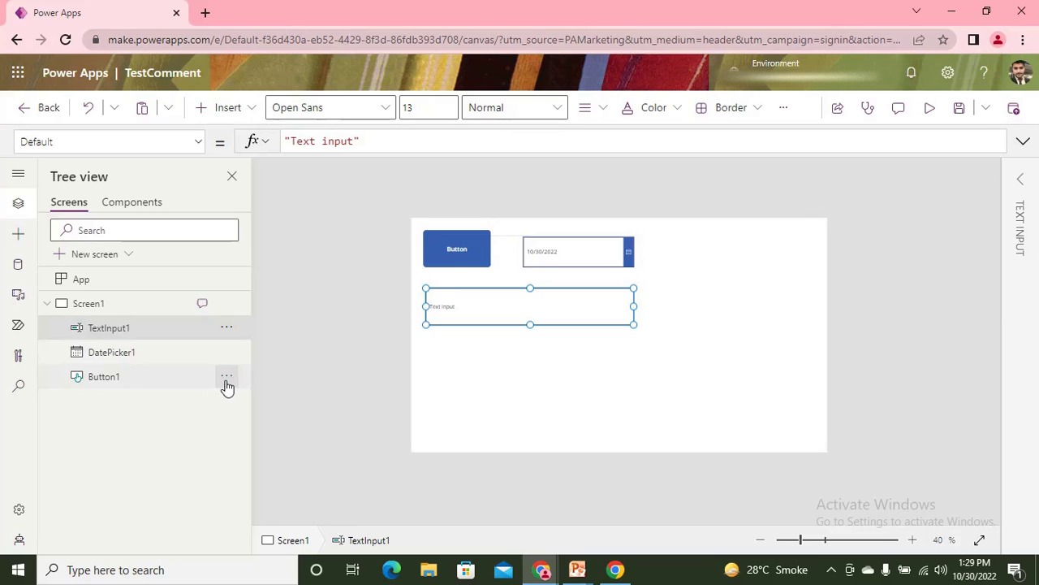
mouse_move(146, 352)
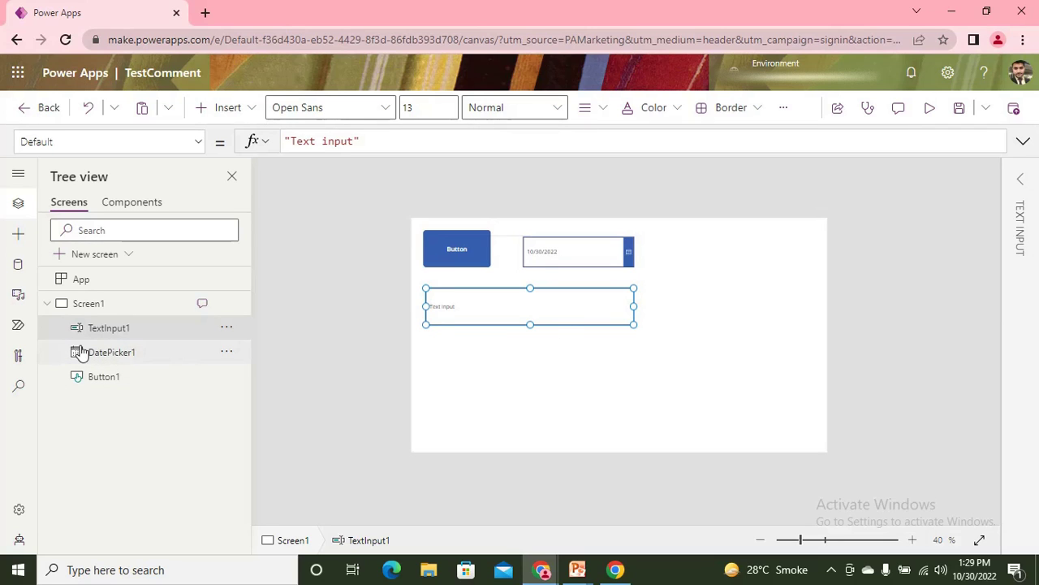
click(230, 330)
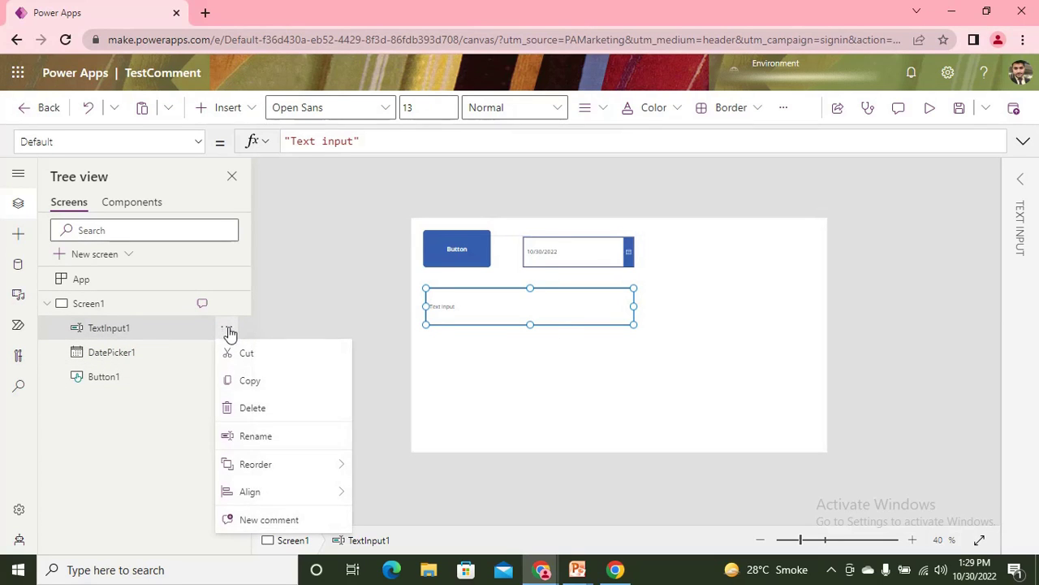
- Post a comment on TextInput1 saying the Text input is used to get the user information
click(269, 518)
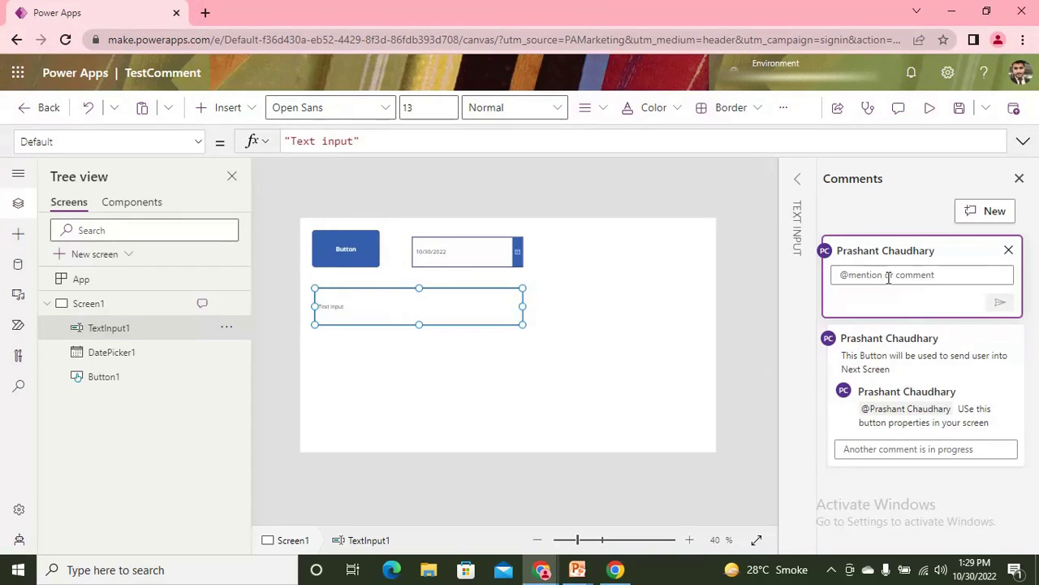
text(This)
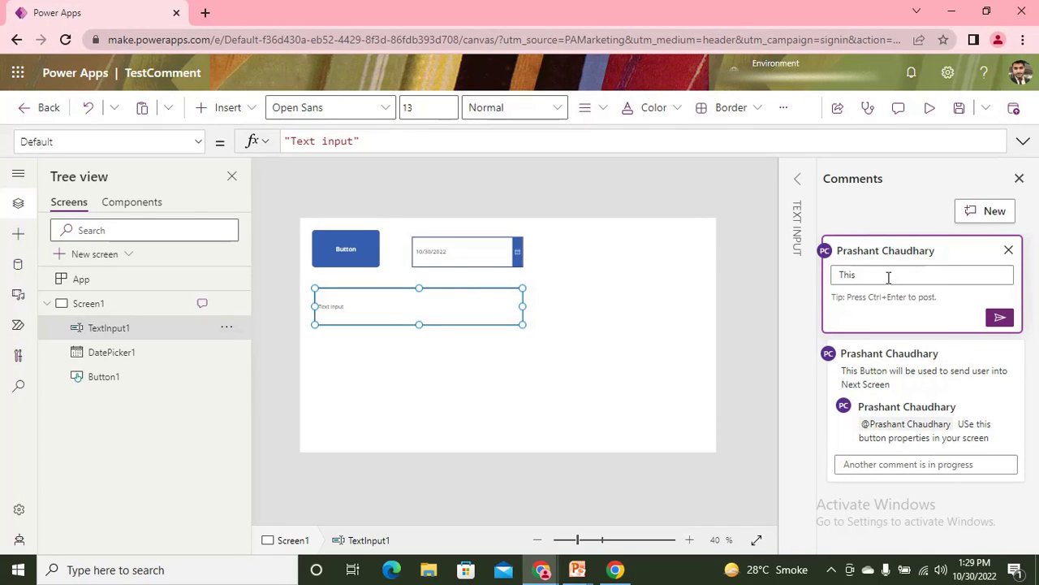
text( Text)
key(BackSpace)
key(BackSpace)
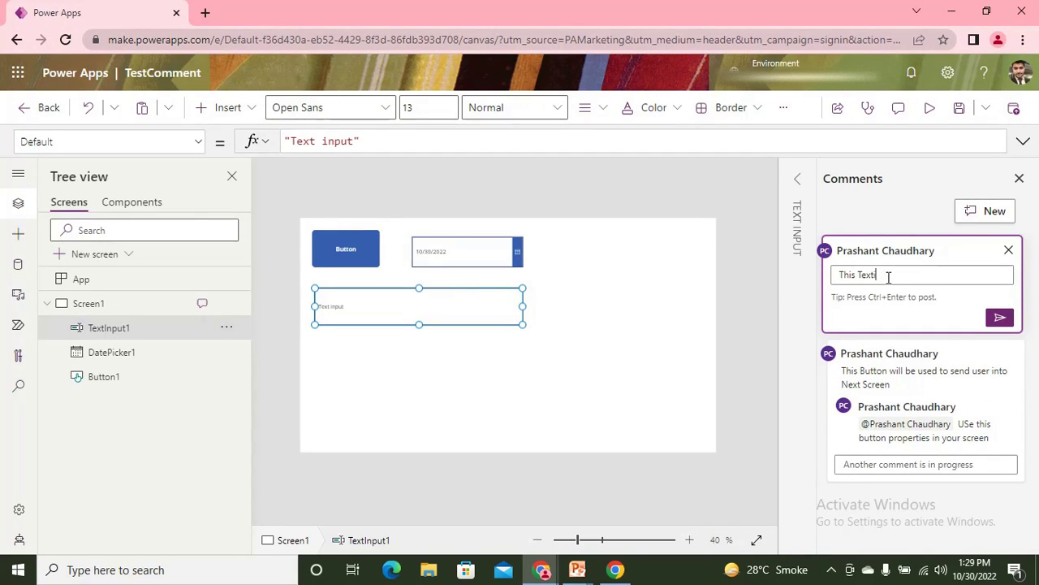
text(ut control)
text( used)
text( toget the)
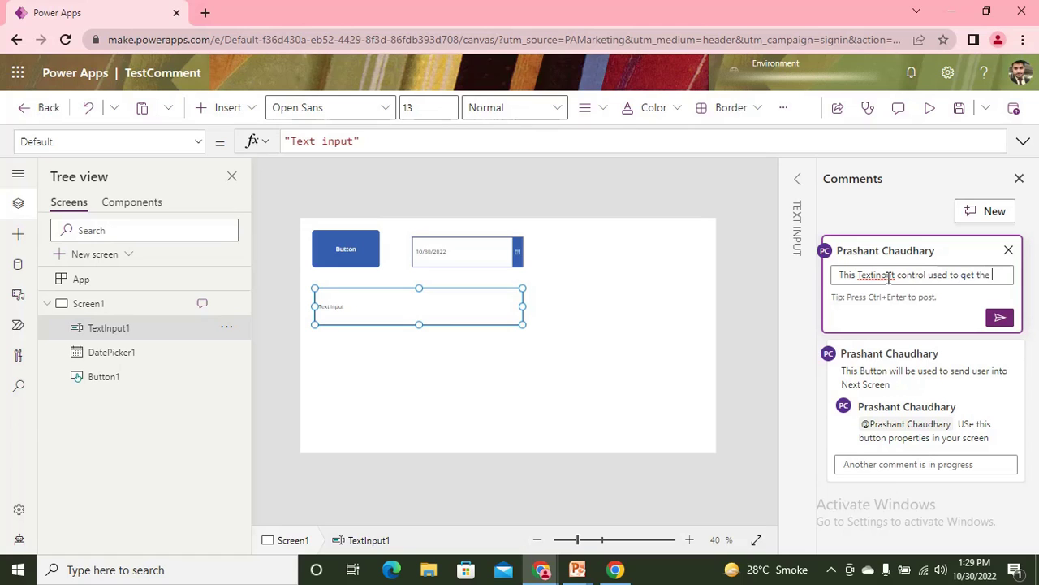
text( usr)
text(er )
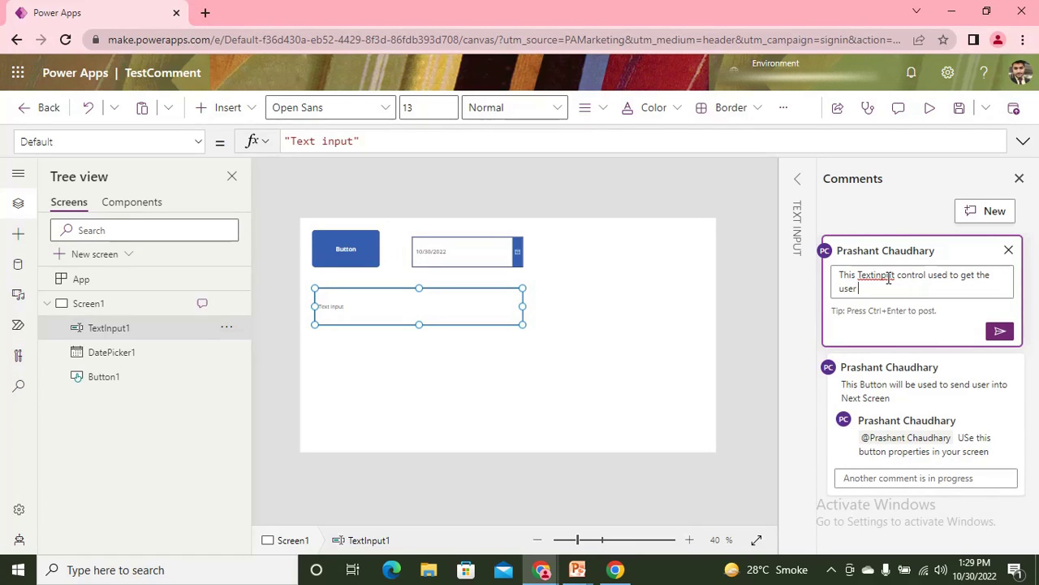
text(Information)
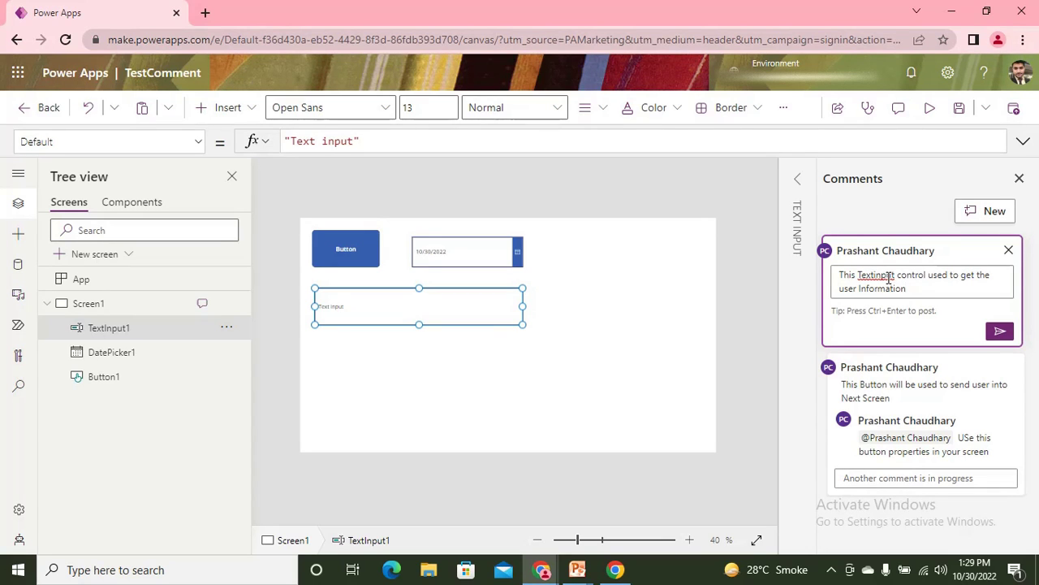
right_click(877, 277)
click(902, 292)
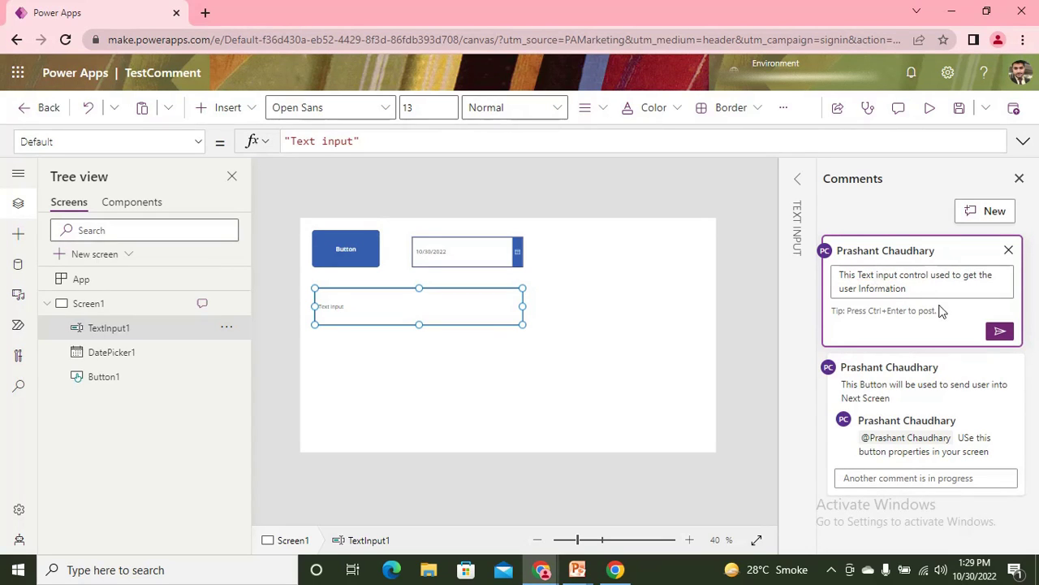
click(999, 330)
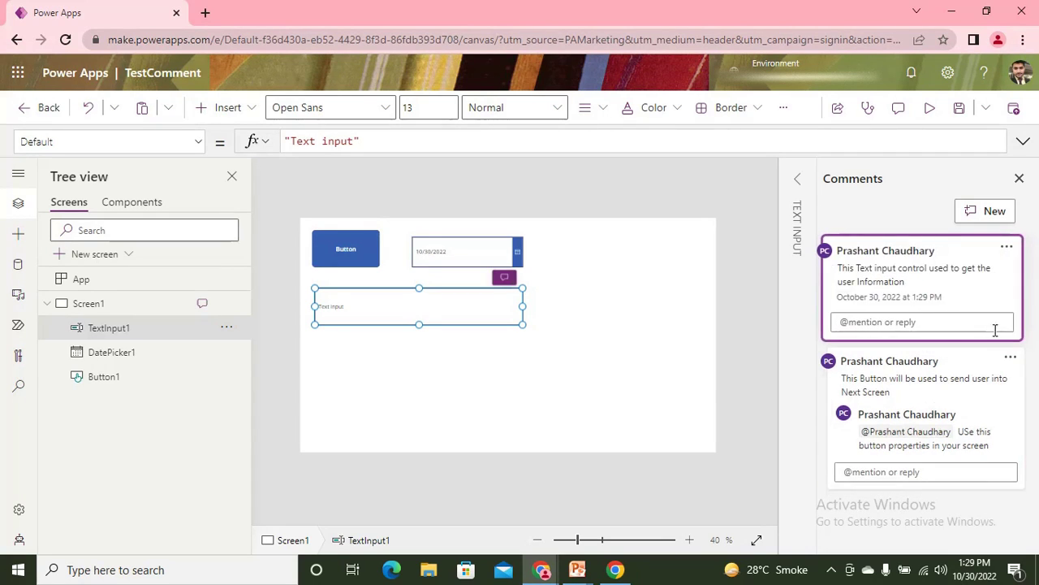
click(652, 387)
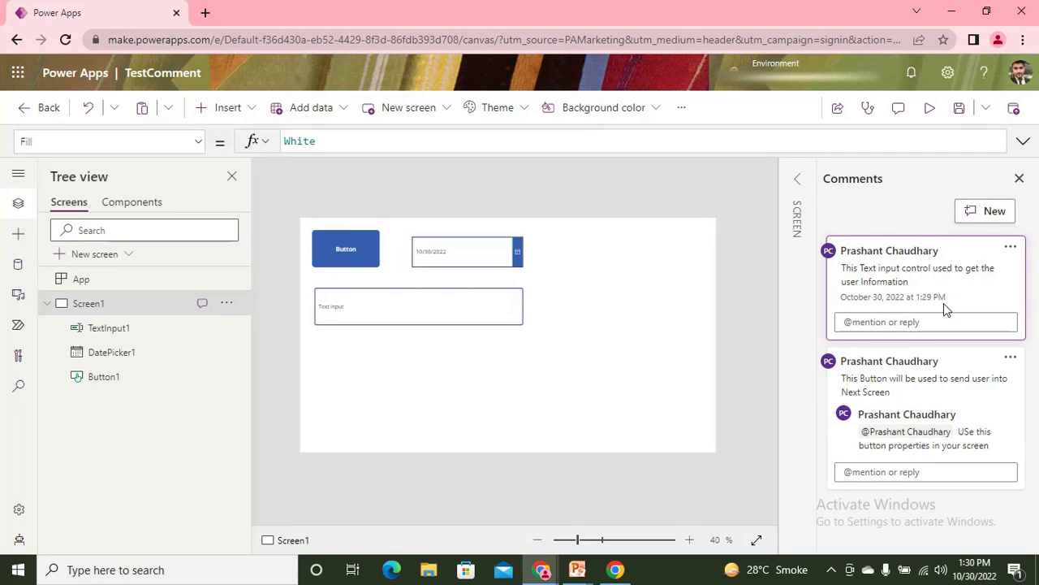
click(1001, 418)
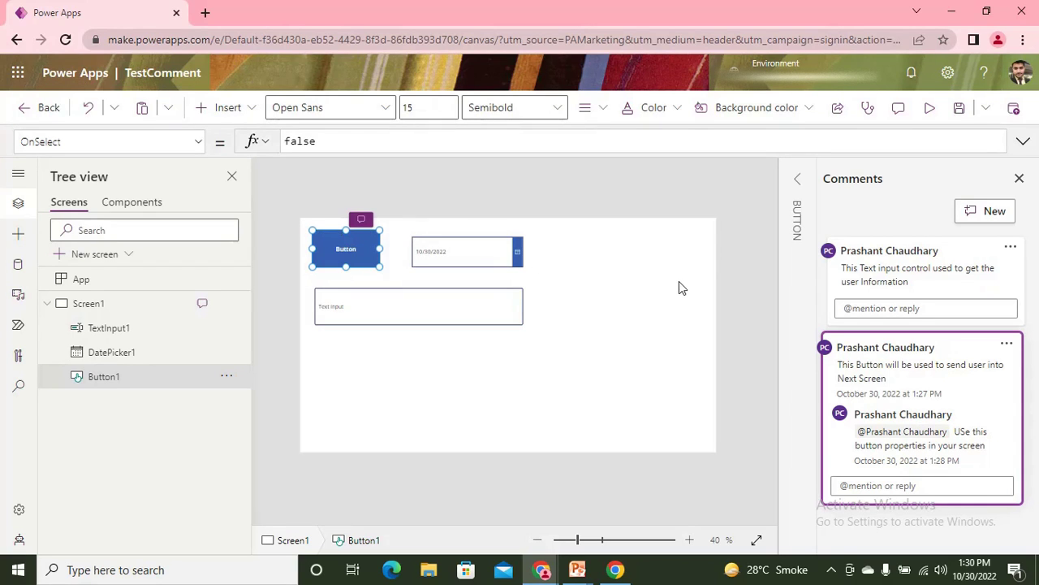
click(982, 264)
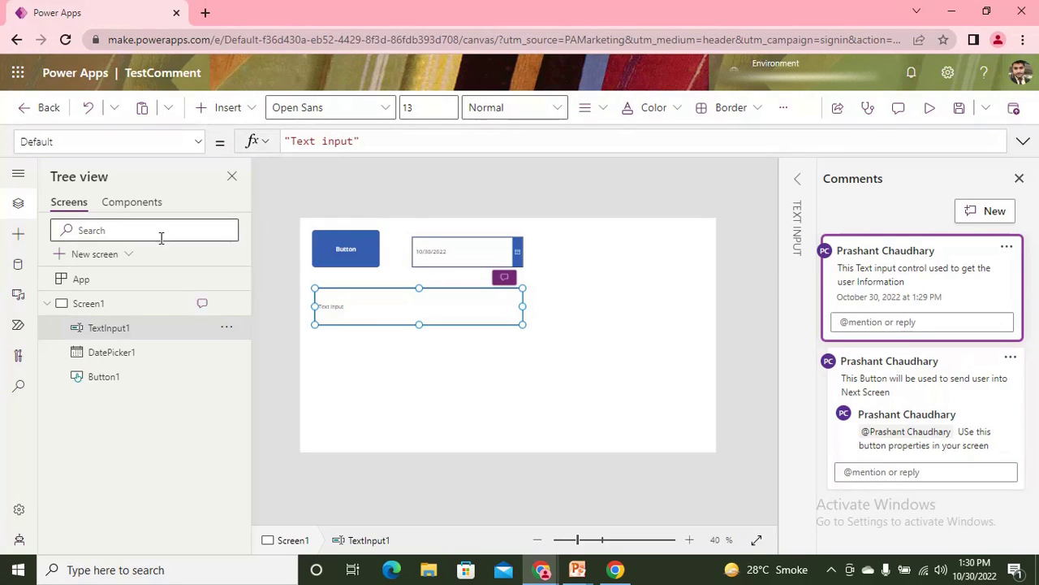
click(47, 304)
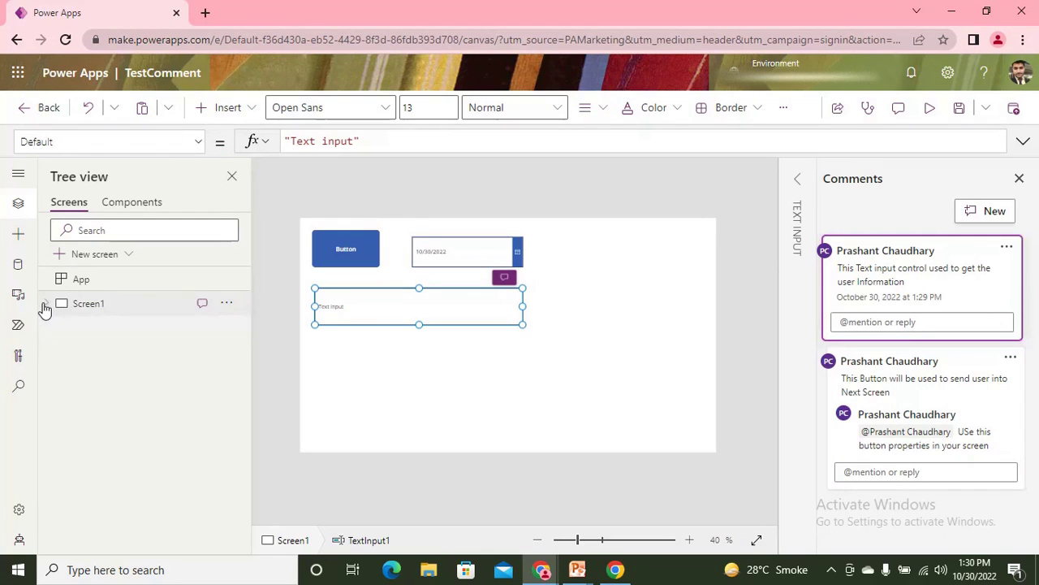
- Add a blank Screen2 with an enlarged text label Label1
click(113, 255)
click(121, 316)
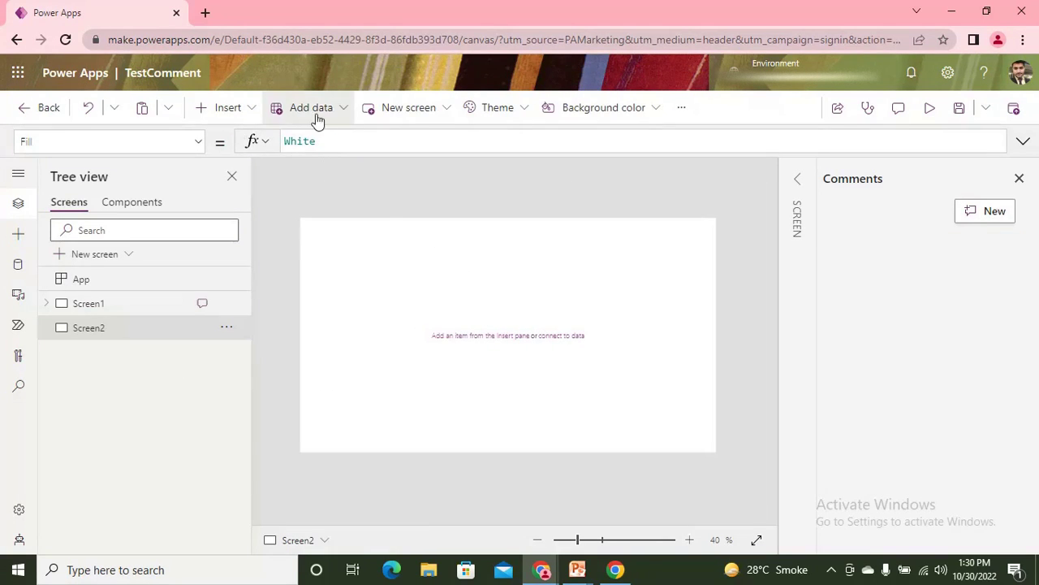
click(246, 114)
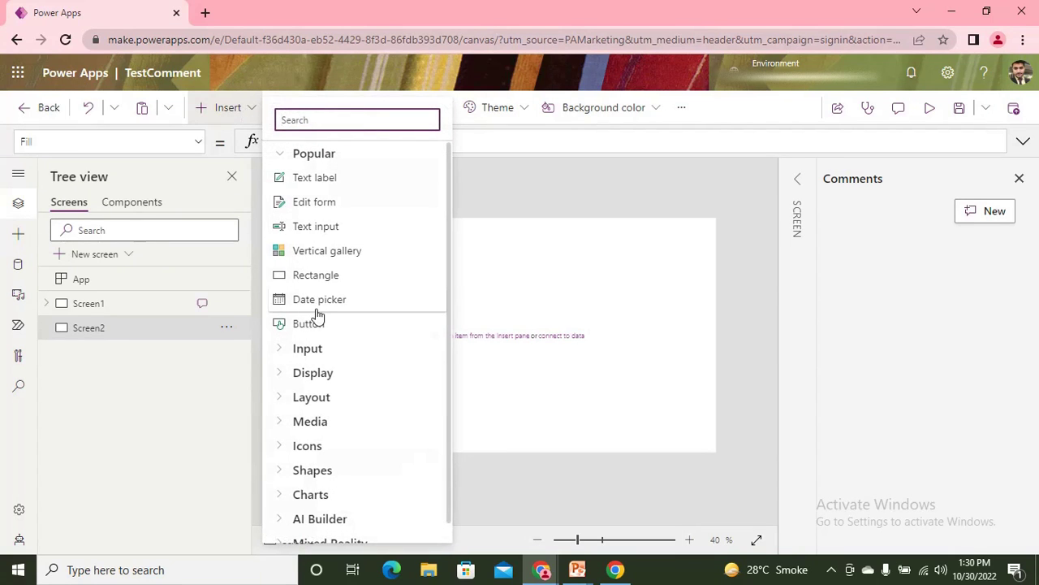
click(314, 177)
click(349, 237)
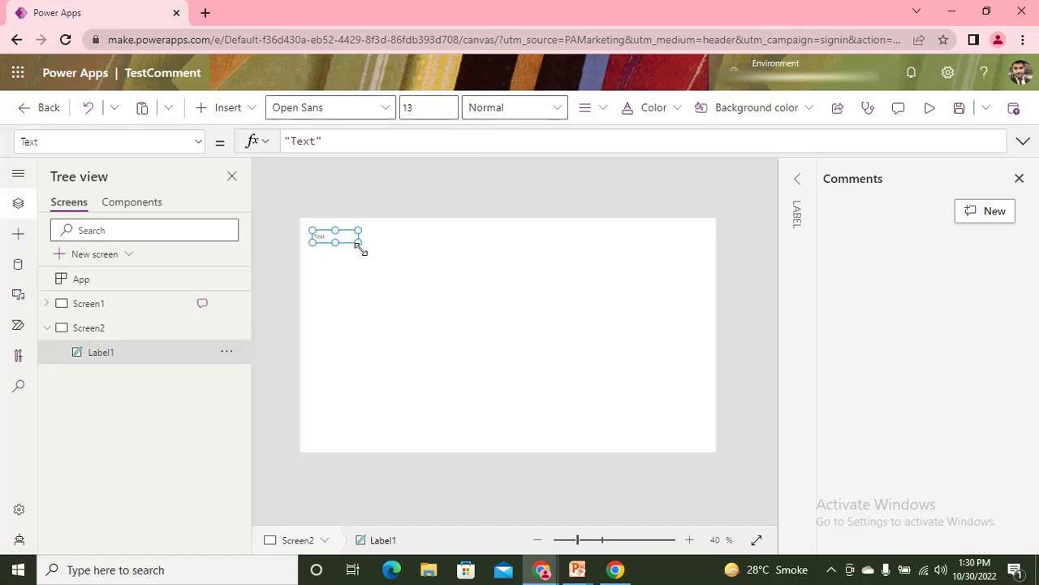
drag(361, 243, 401, 279)
- Set Label1's Text property to TextInput1.Text and reselect it to check the result
drag(325, 141, 280, 142)
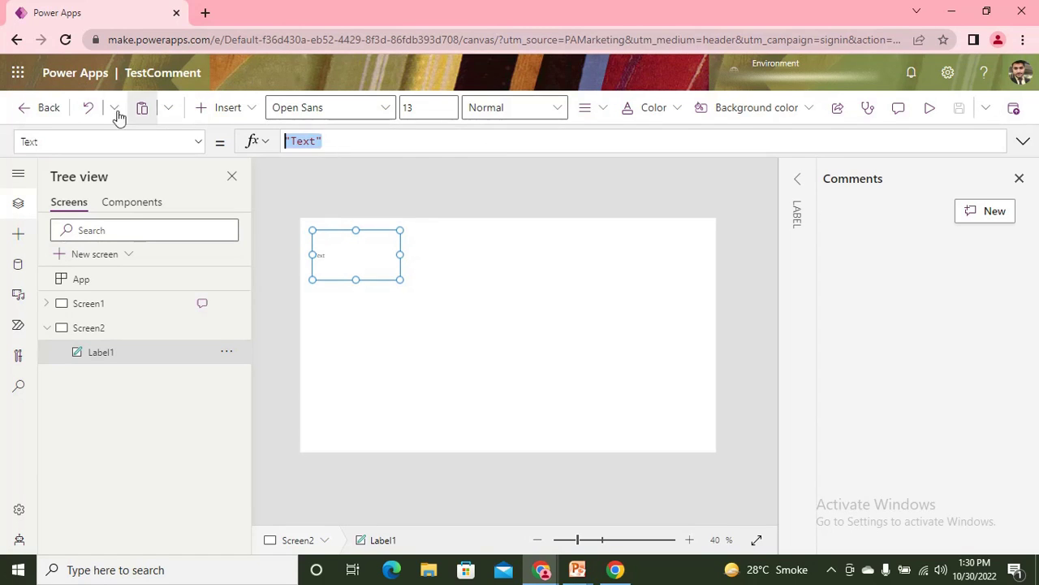
text(lab)
key(BackSpace)
key(BackSpace)
key(BackSpace)
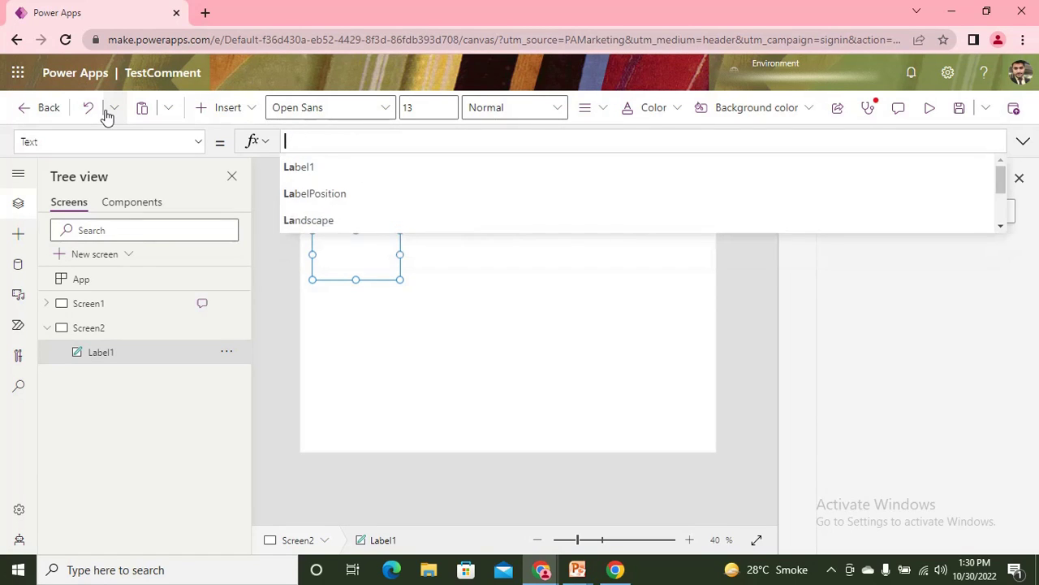
text(tes)
key(BackSpace)
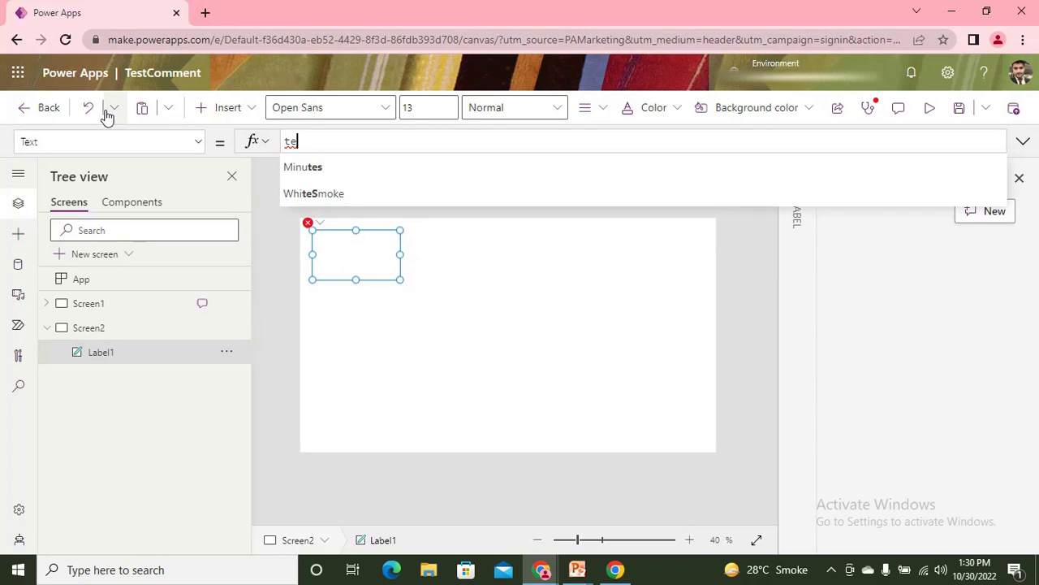
text(xt)
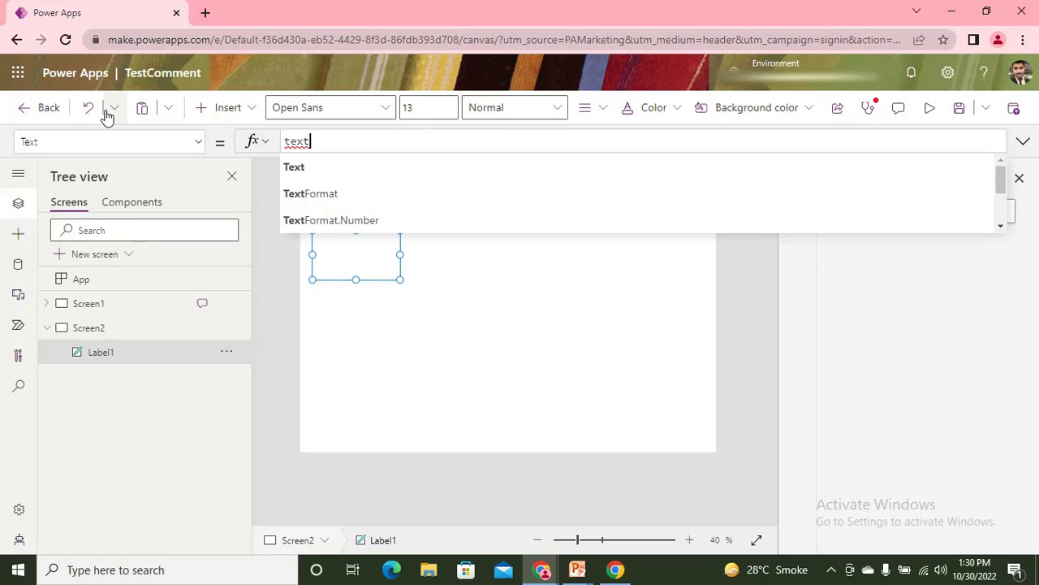
text(ino)
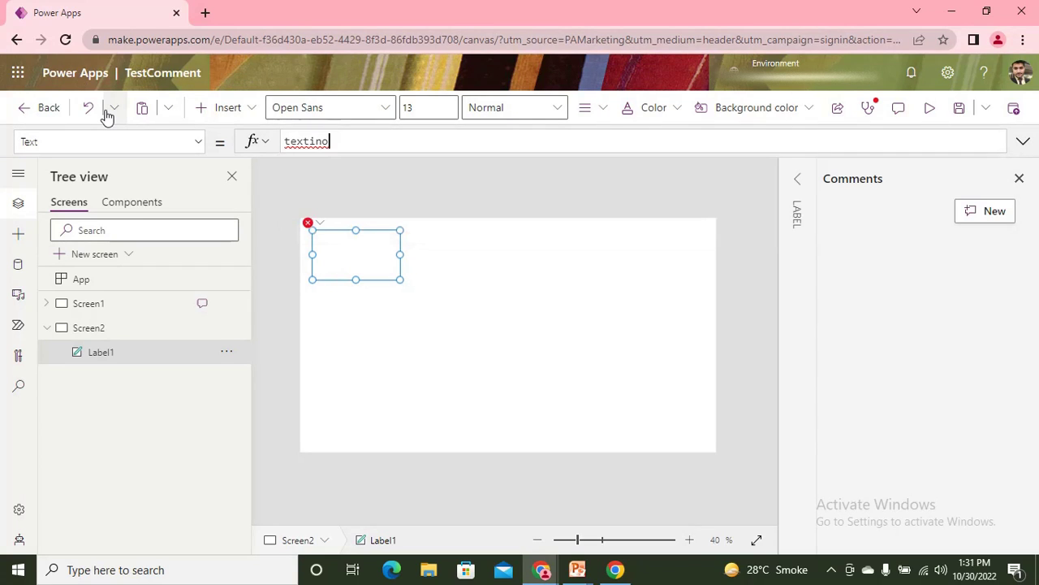
key(BackSpace)
key(BackSpace)
key(Tab)
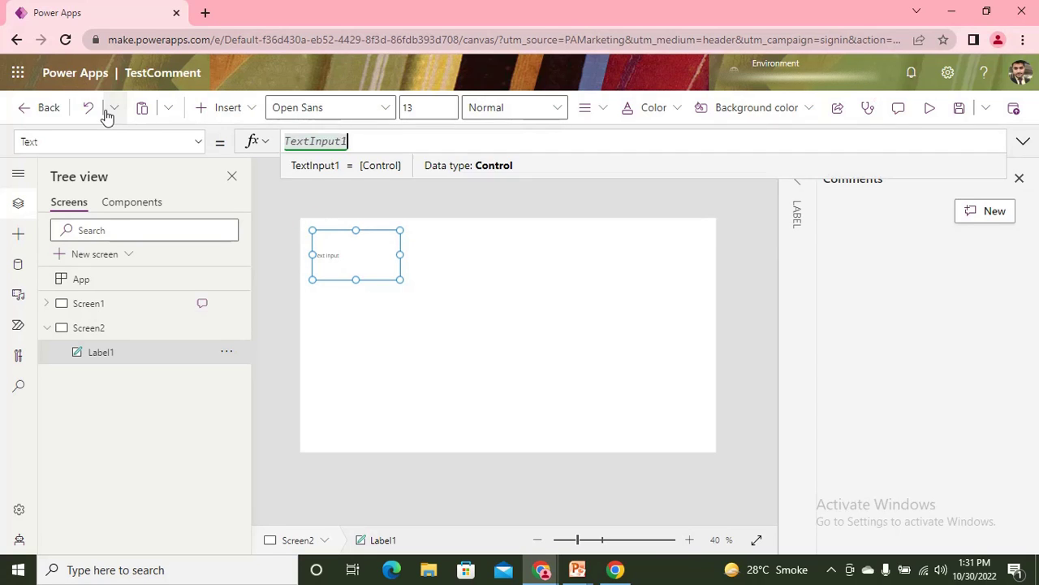
text(.texy)
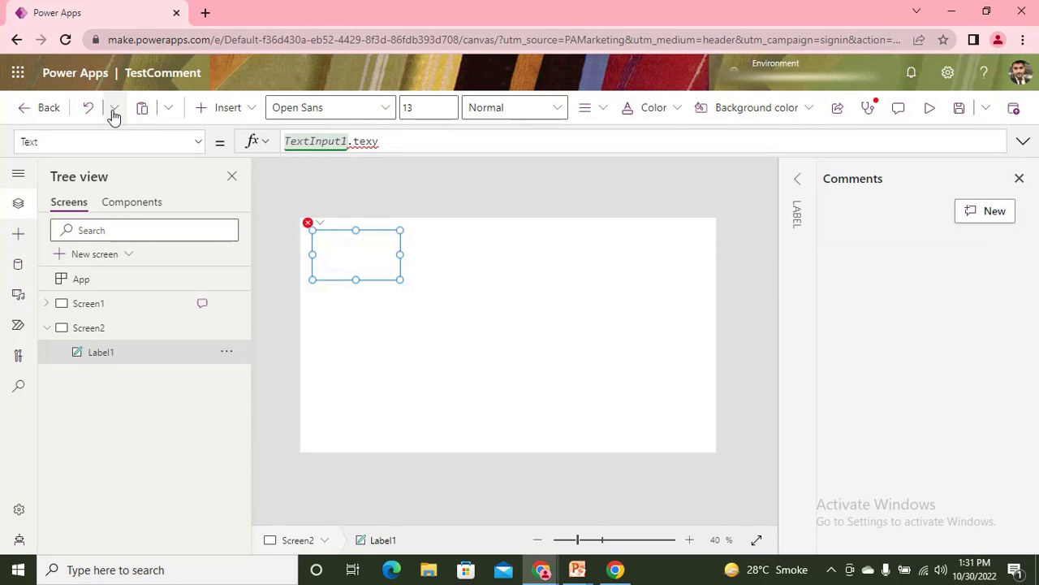
key(BackSpace)
text(t)
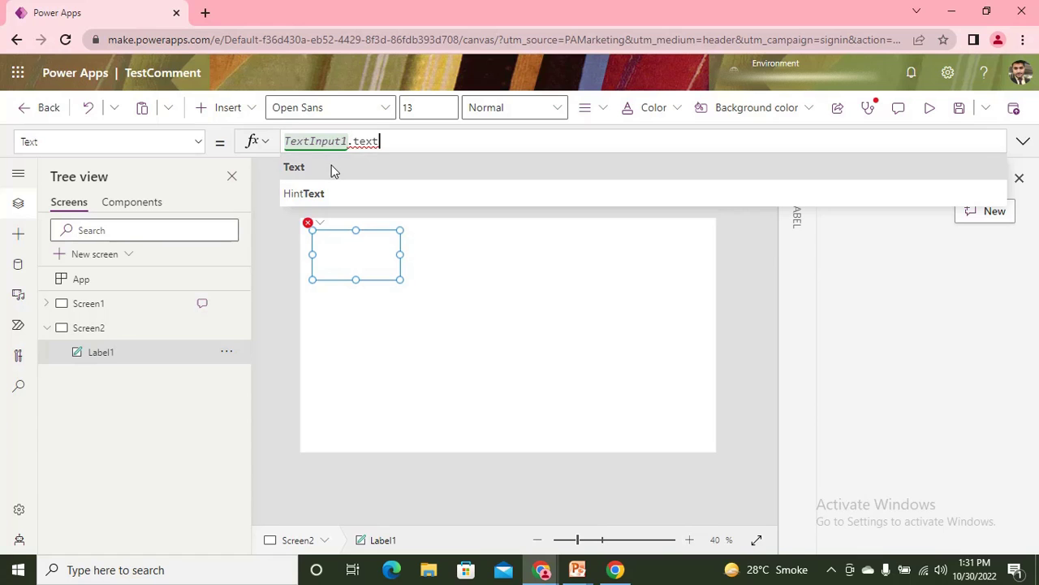
click(332, 167)
click(478, 368)
click(349, 260)
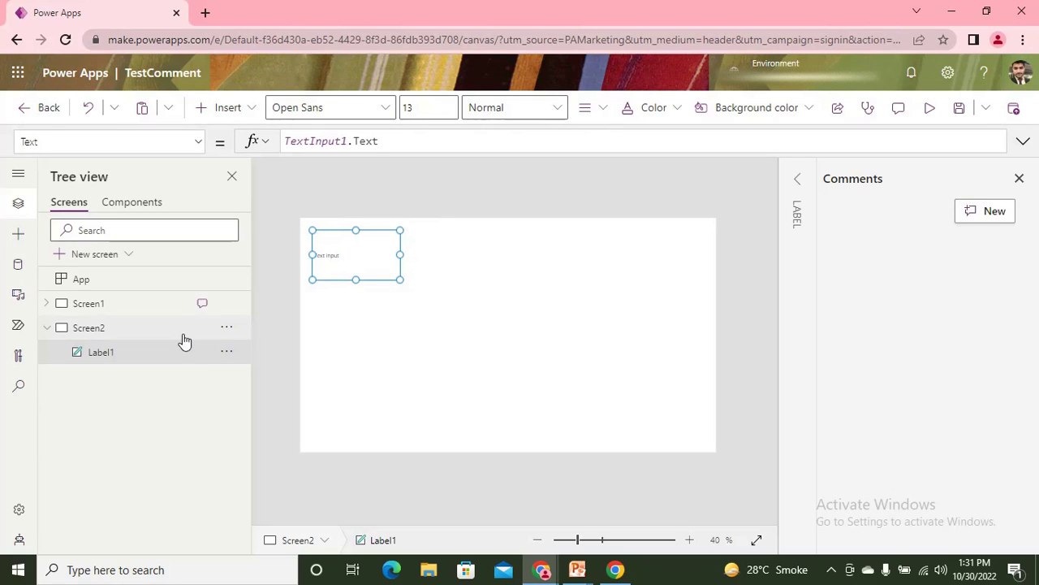
click(227, 351)
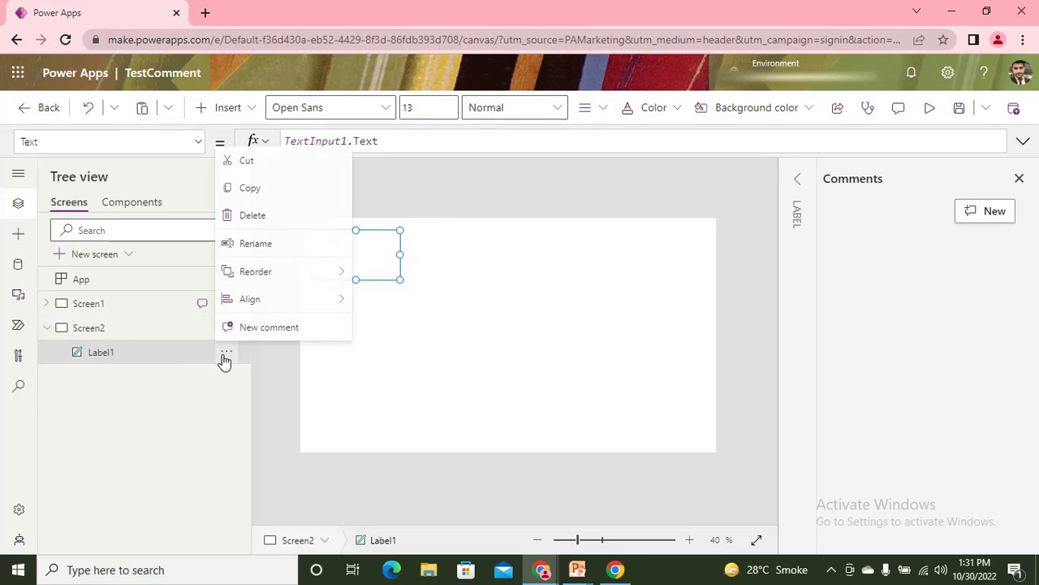
click(269, 326)
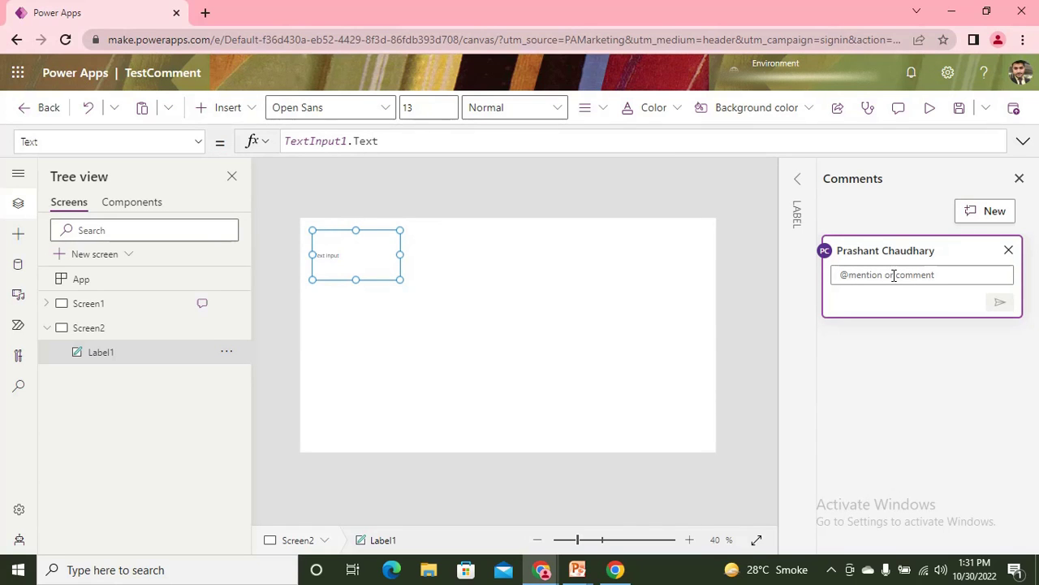
text(@prash)
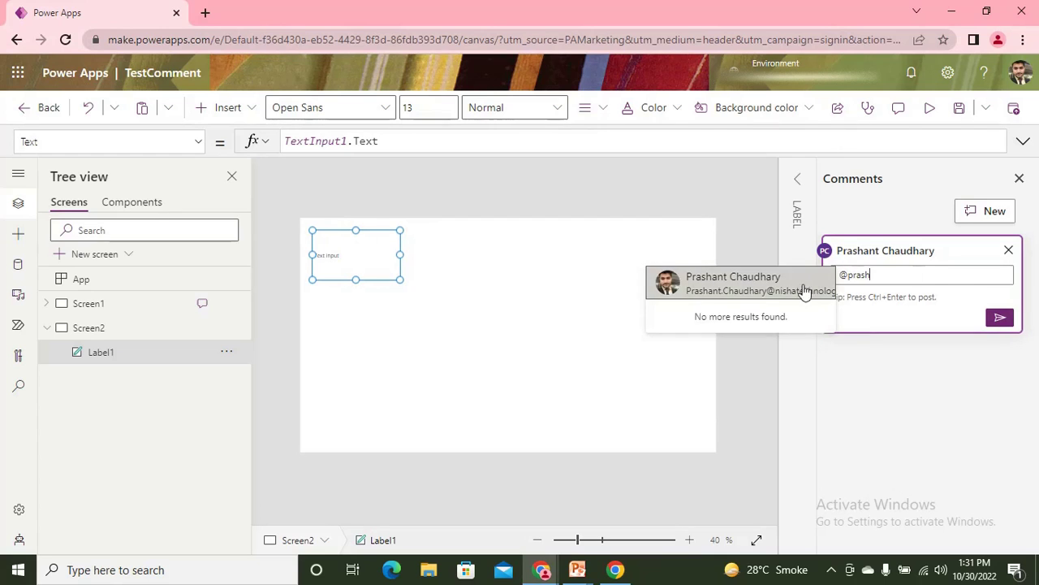
click(800, 289)
text(i need )
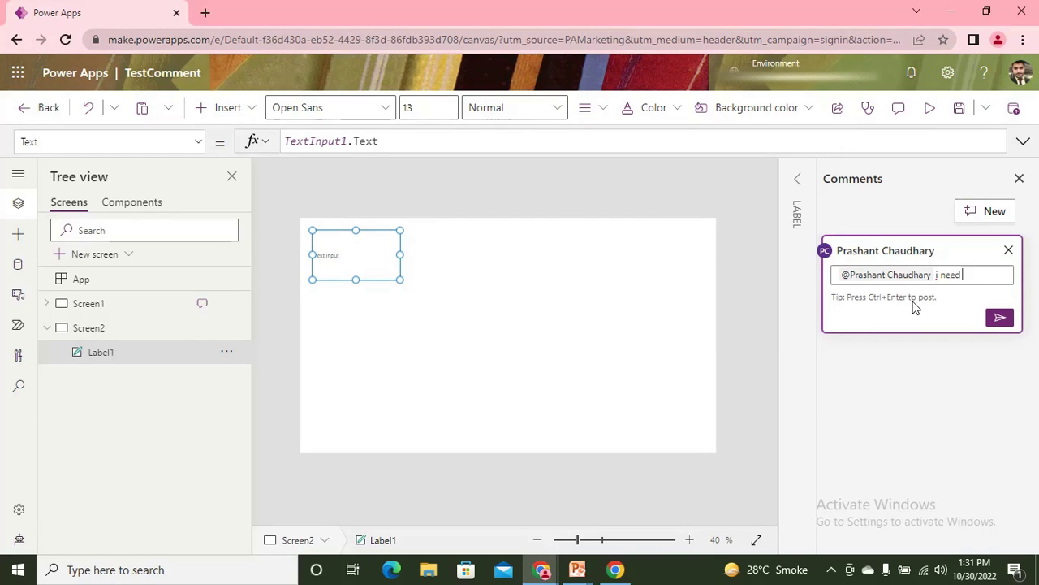
text(prp)
key(BackSpace)
key(BackSpace)
text(roper data )
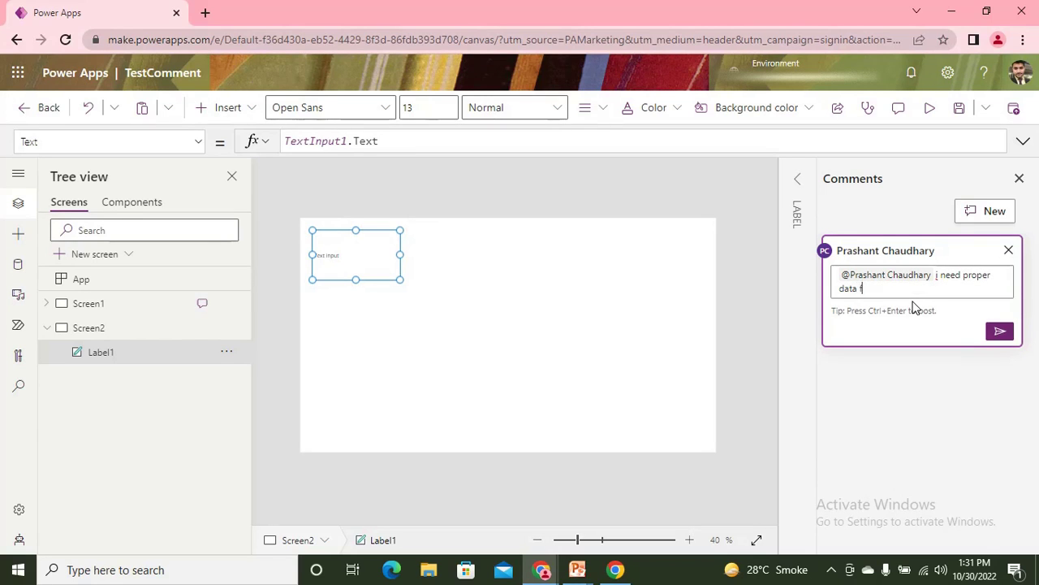
text(format)
click(1000, 333)
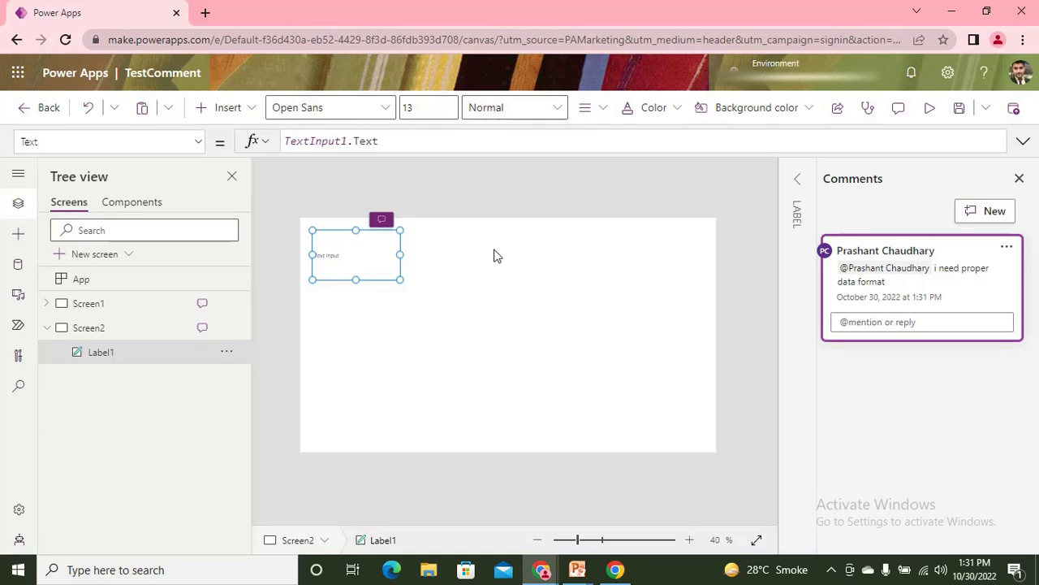
- Review Button1's comments on Screen1, return to Screen2 and open its comment thread's options
click(88, 303)
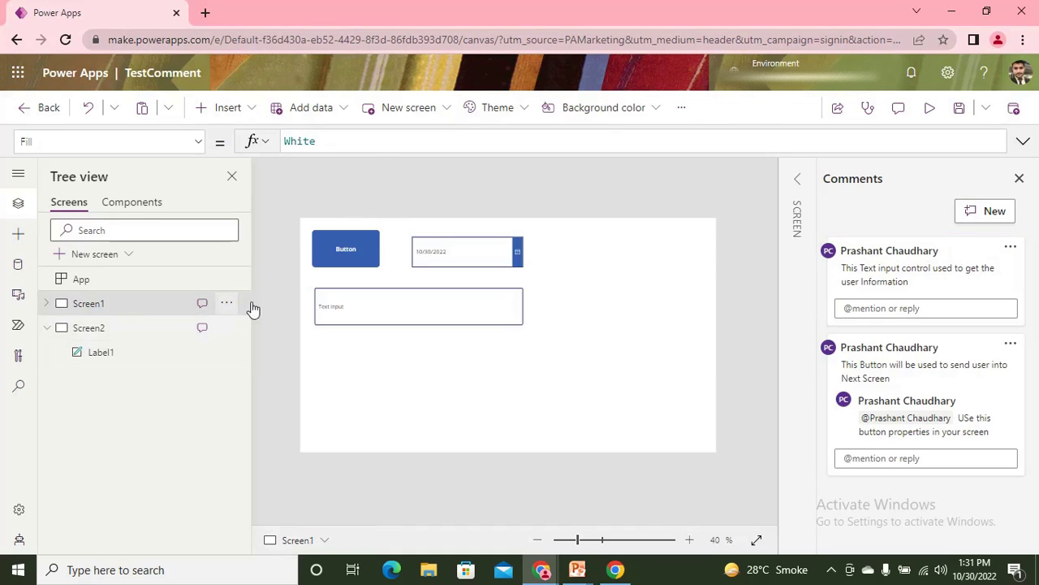
click(357, 259)
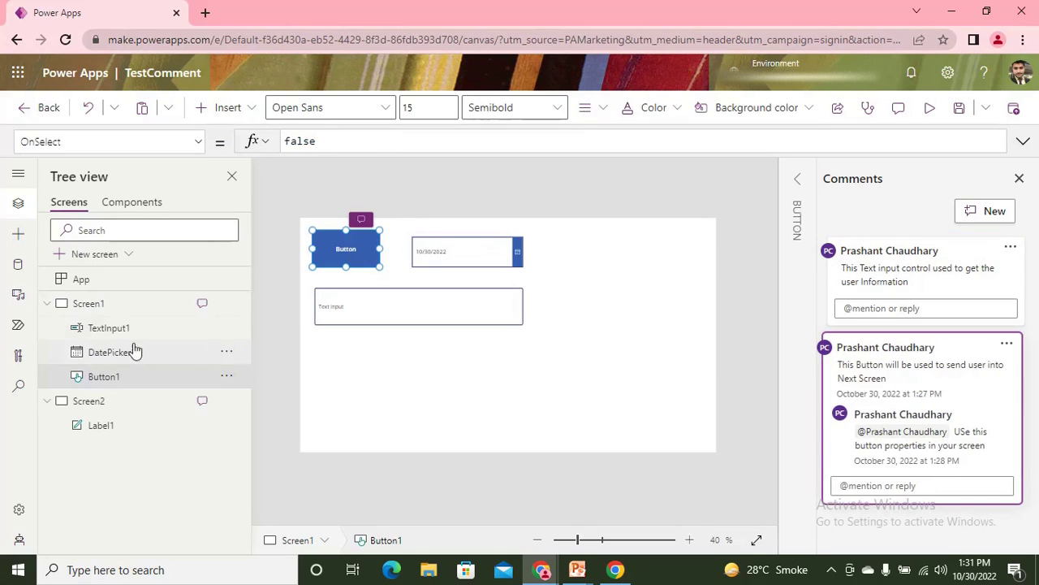
click(46, 304)
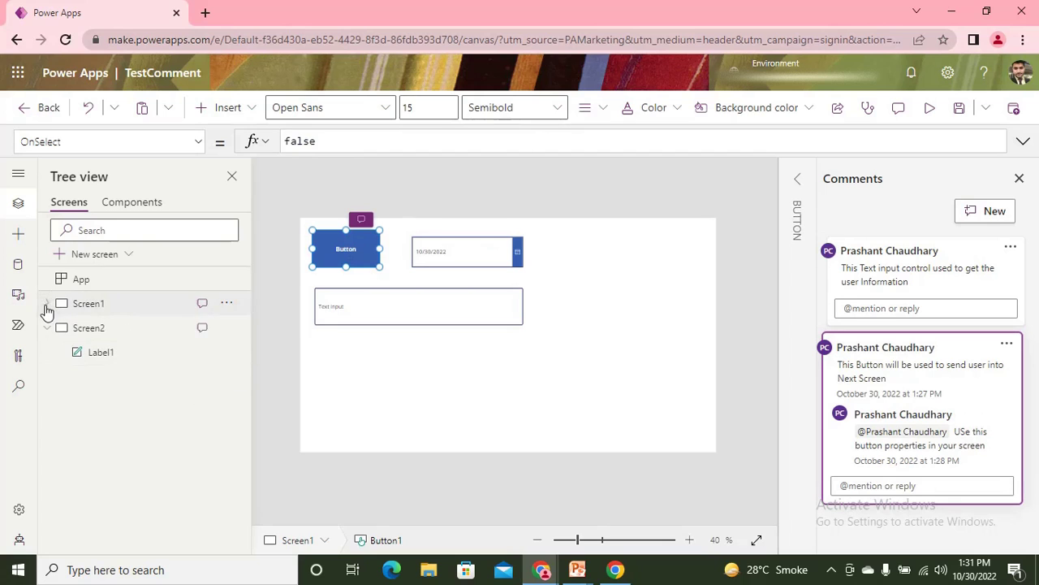
click(89, 327)
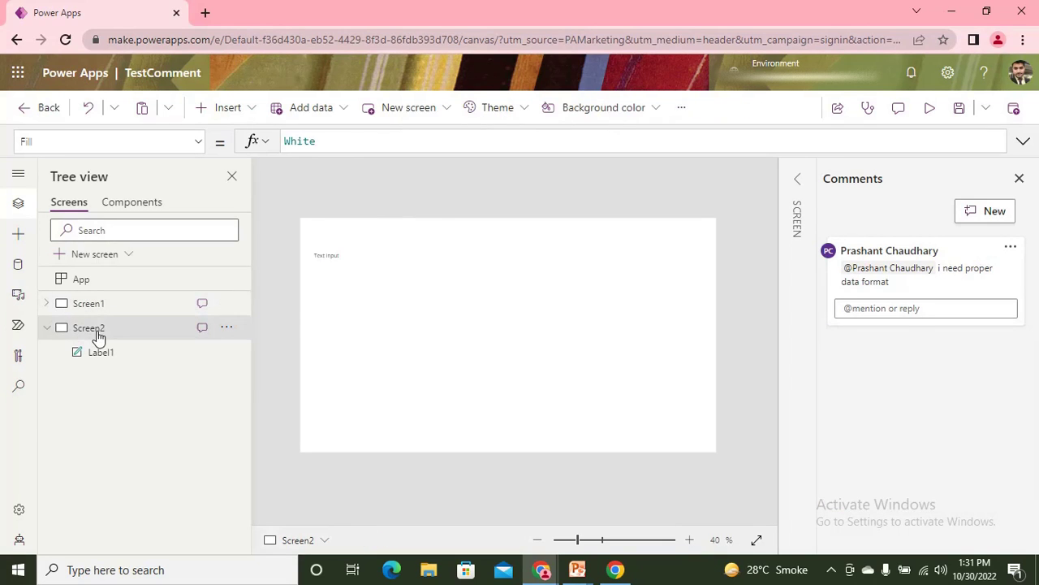
click(1011, 247)
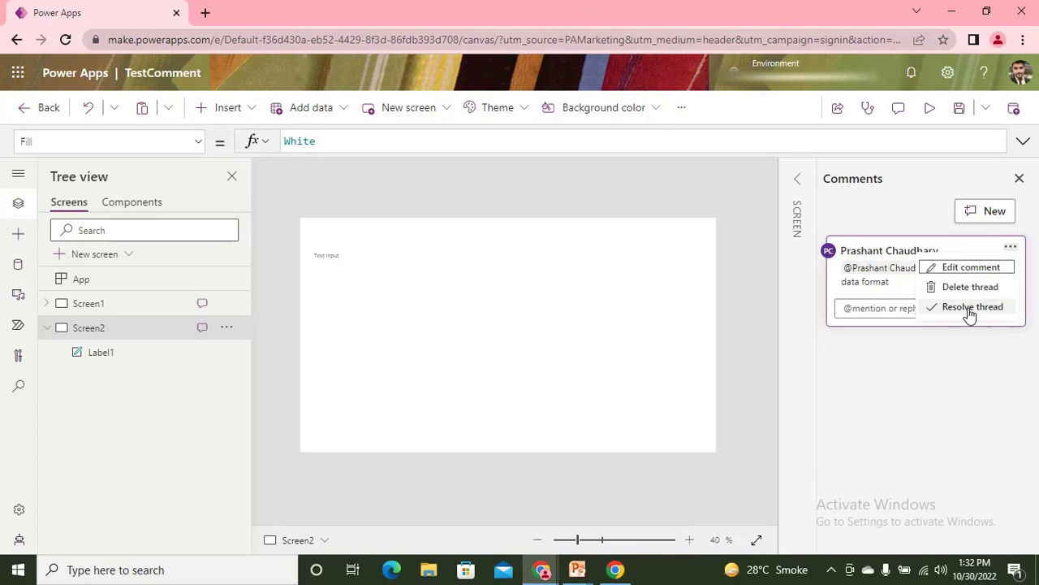
- Post the reply "issue has been fixed" on the Label1 comment thread
click(871, 309)
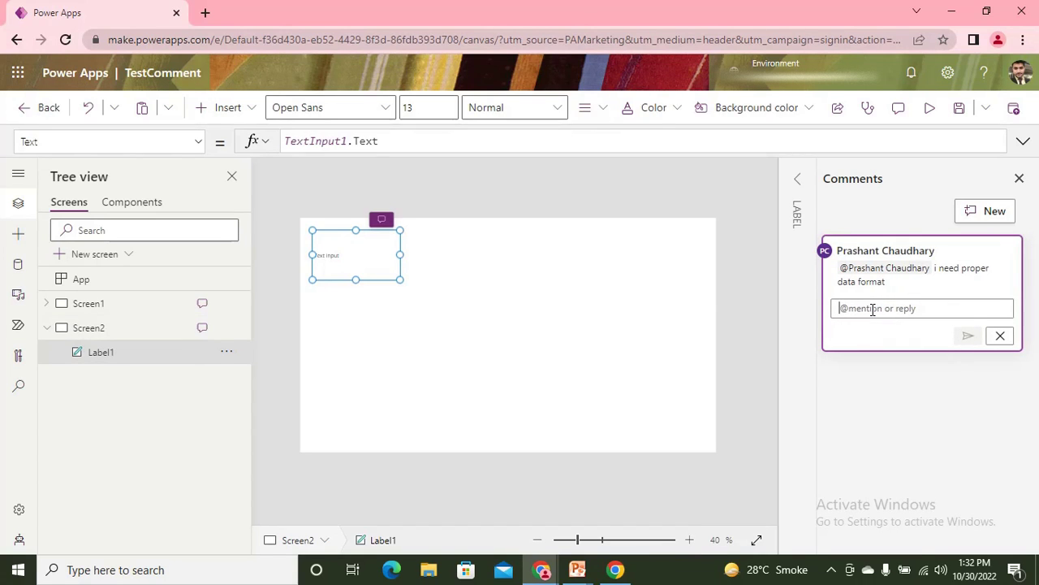
text(I iss)
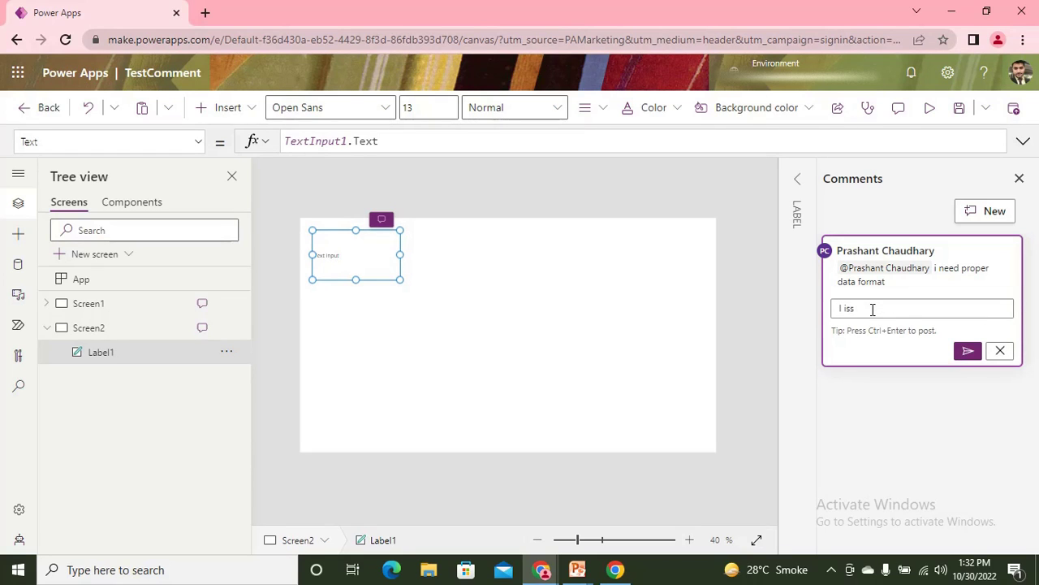
text(ue has be)
text(en fixed)
text(d)
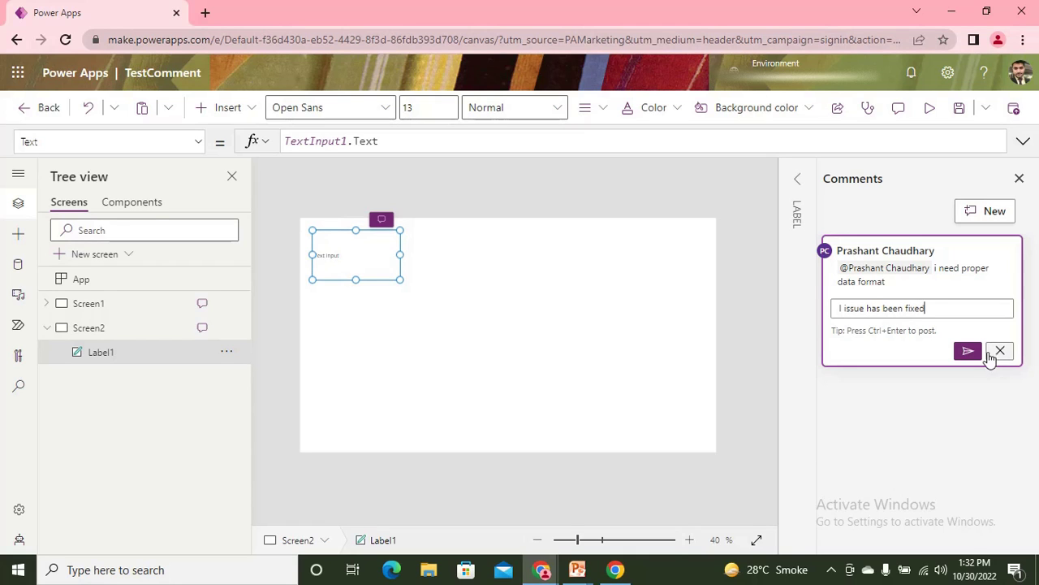
click(970, 351)
- Mark the Label1 comment thread resolved from its options menu
click(1007, 246)
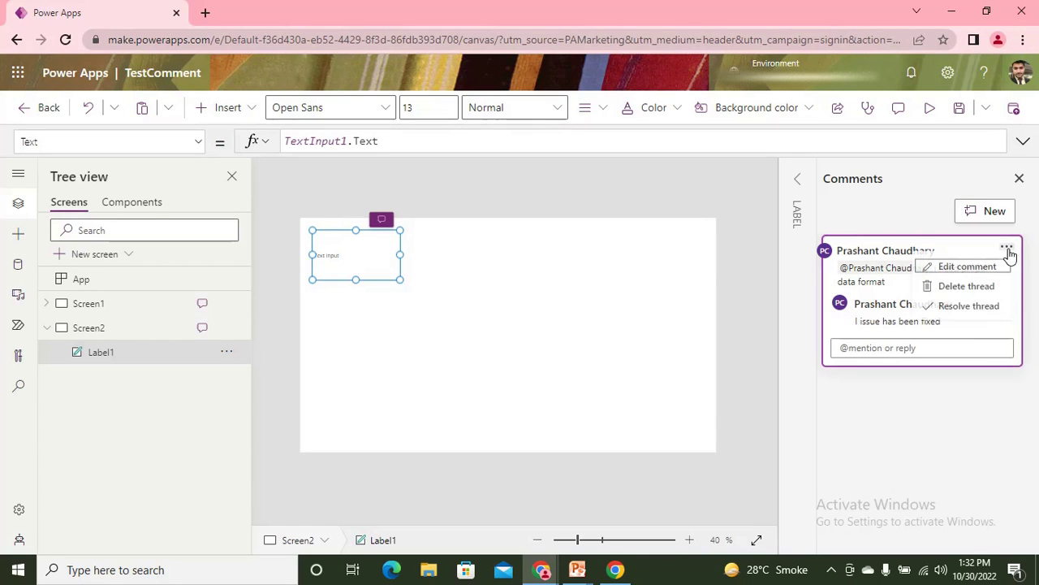
click(968, 306)
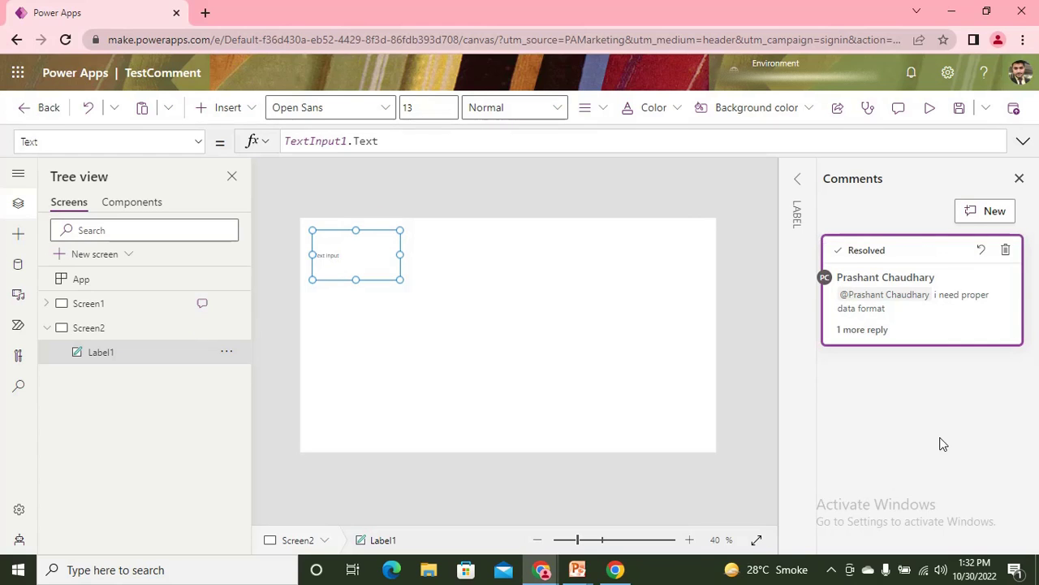
- Expand the hidden reply and reopen the resolved Label1 thread
click(871, 333)
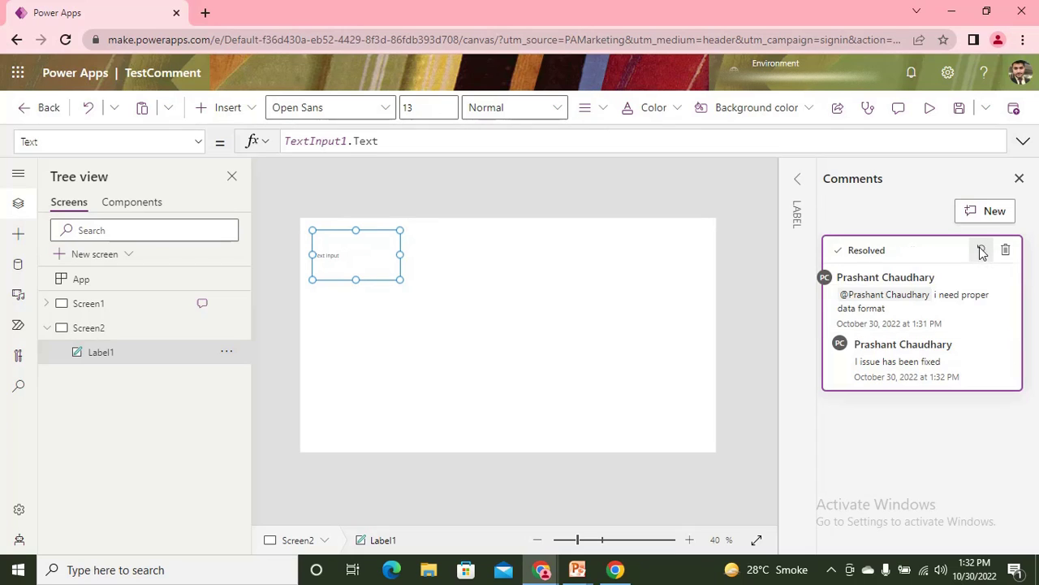
click(981, 249)
- Activate the thread's reply box again, then return to Screen1
click(879, 376)
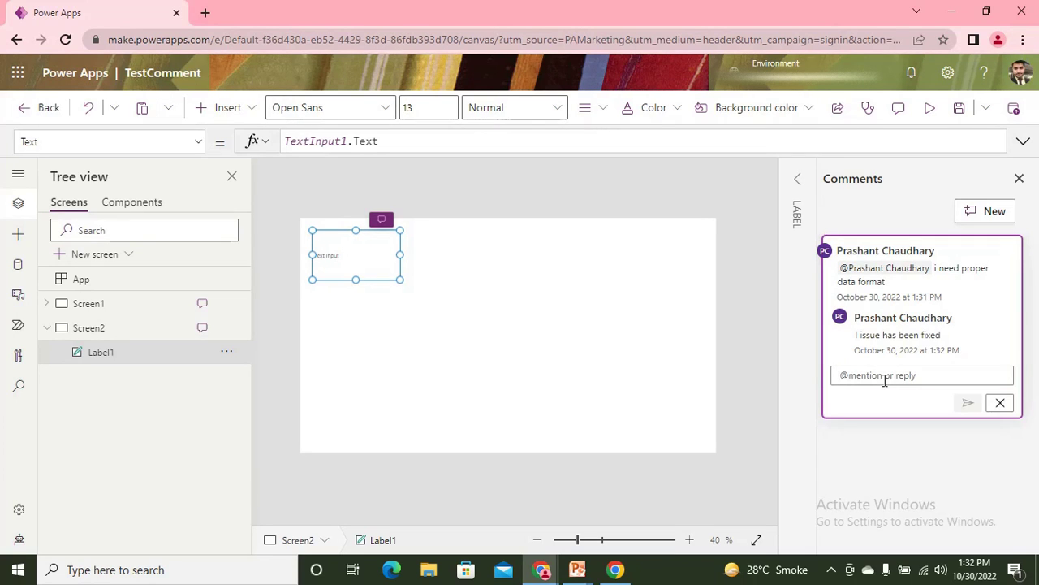
click(91, 305)
click(96, 329)
click(91, 305)
mouse_move(88, 303)
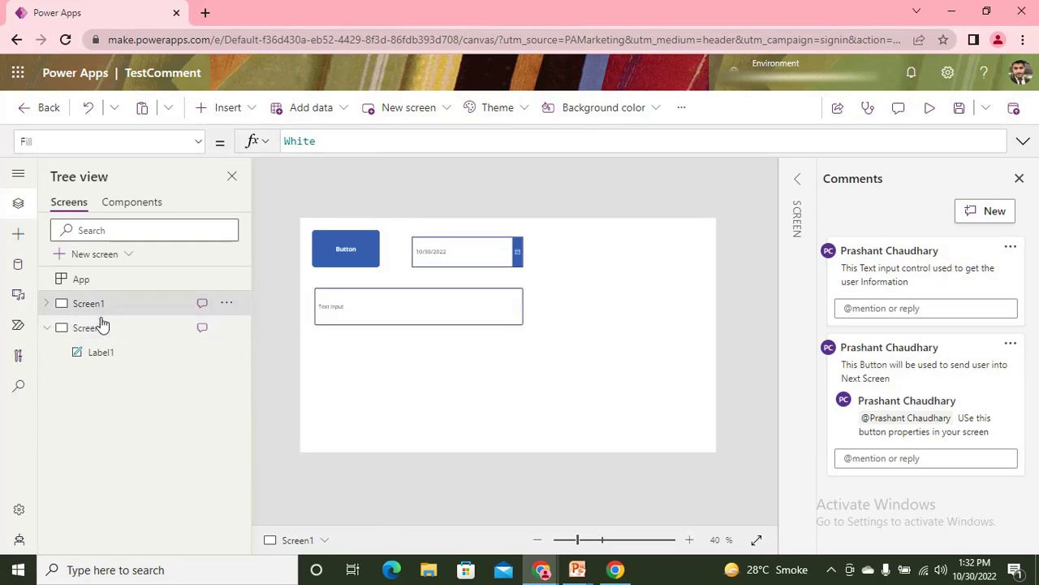
click(99, 329)
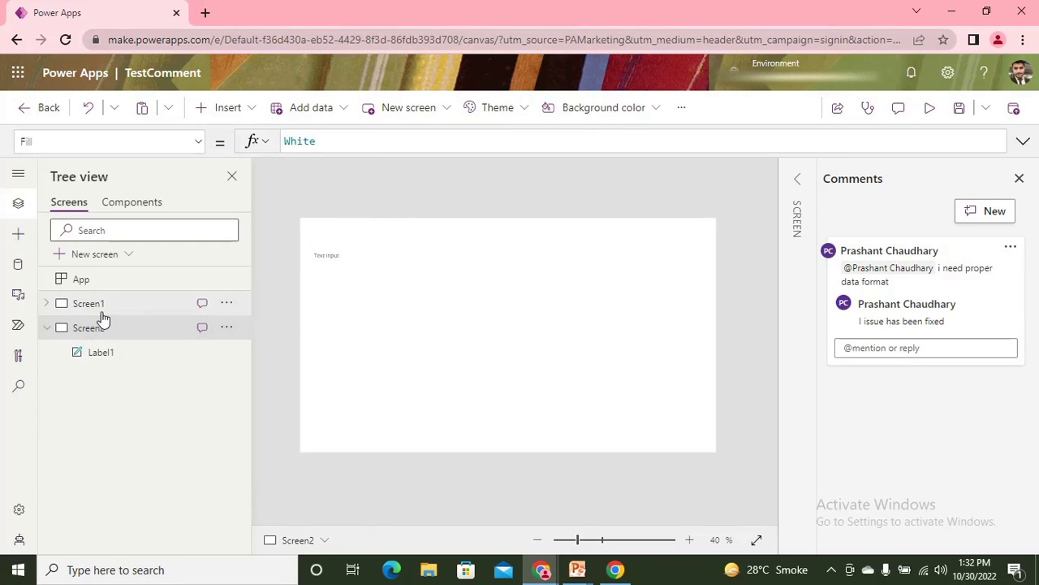